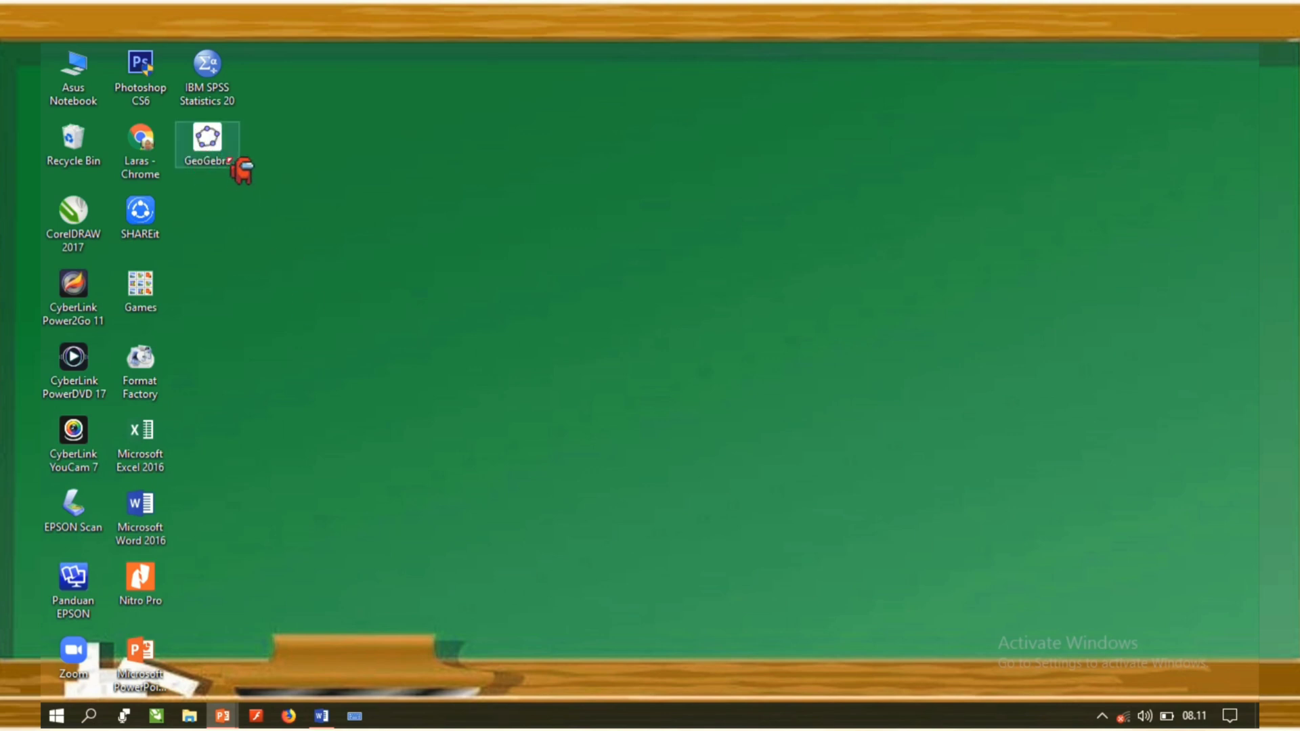
# Step: Open GeoGebra from the desktop and maximize its window
pyautogui.doubleClick(203, 149)
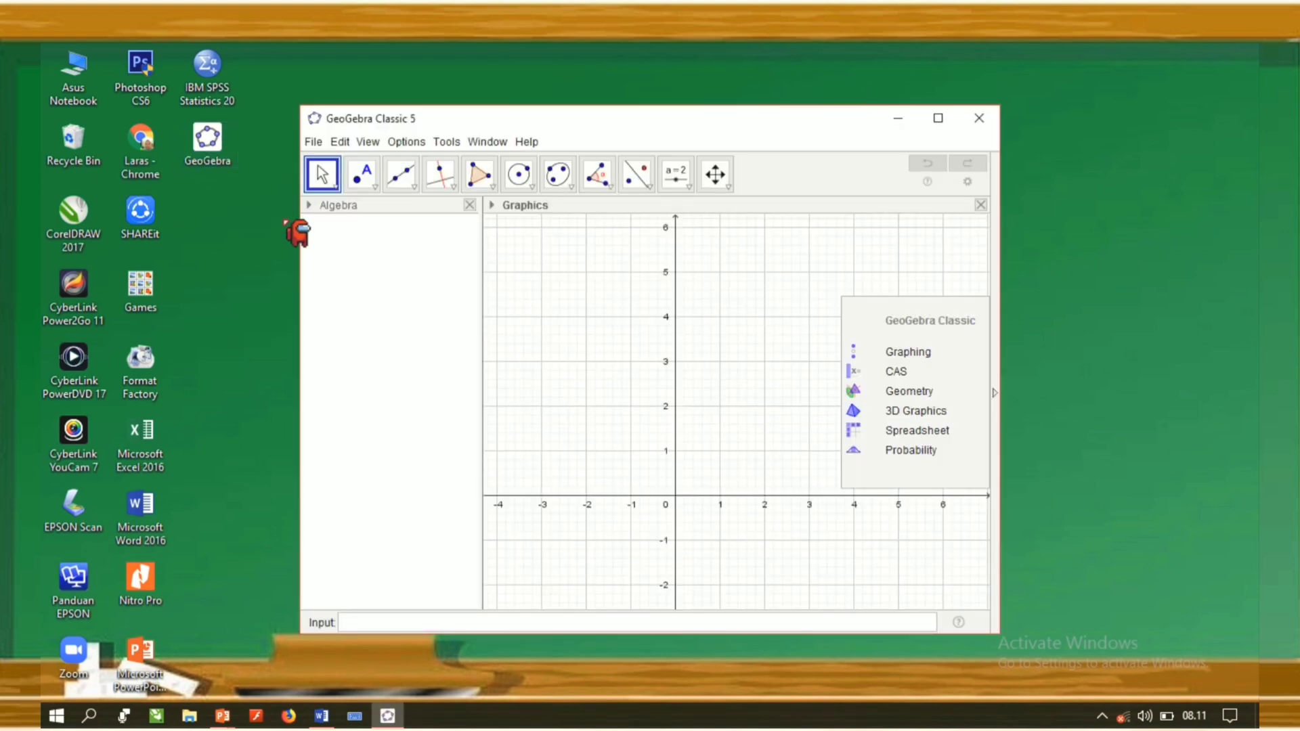
pyautogui.click(938, 119)
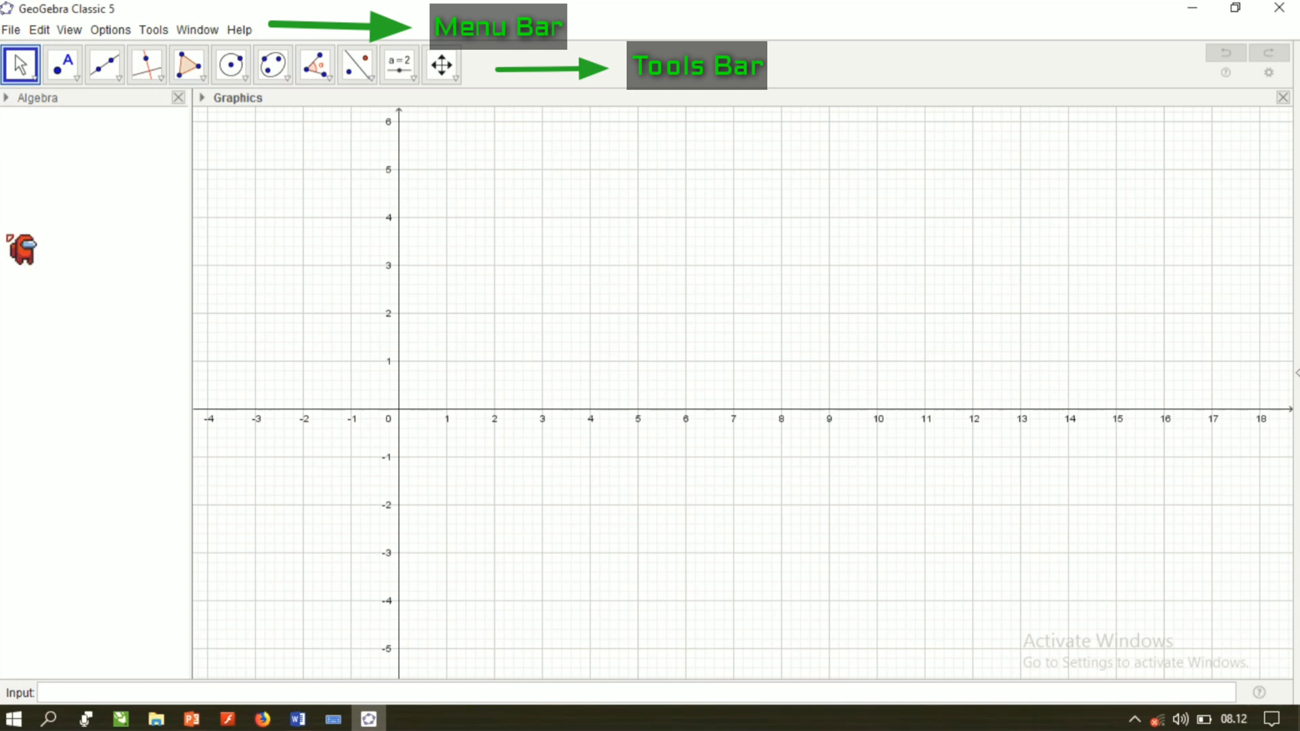
# Step: Look at the style bars of the Algebra and Graphics views, collapsing each one again
pyautogui.click(7, 98)
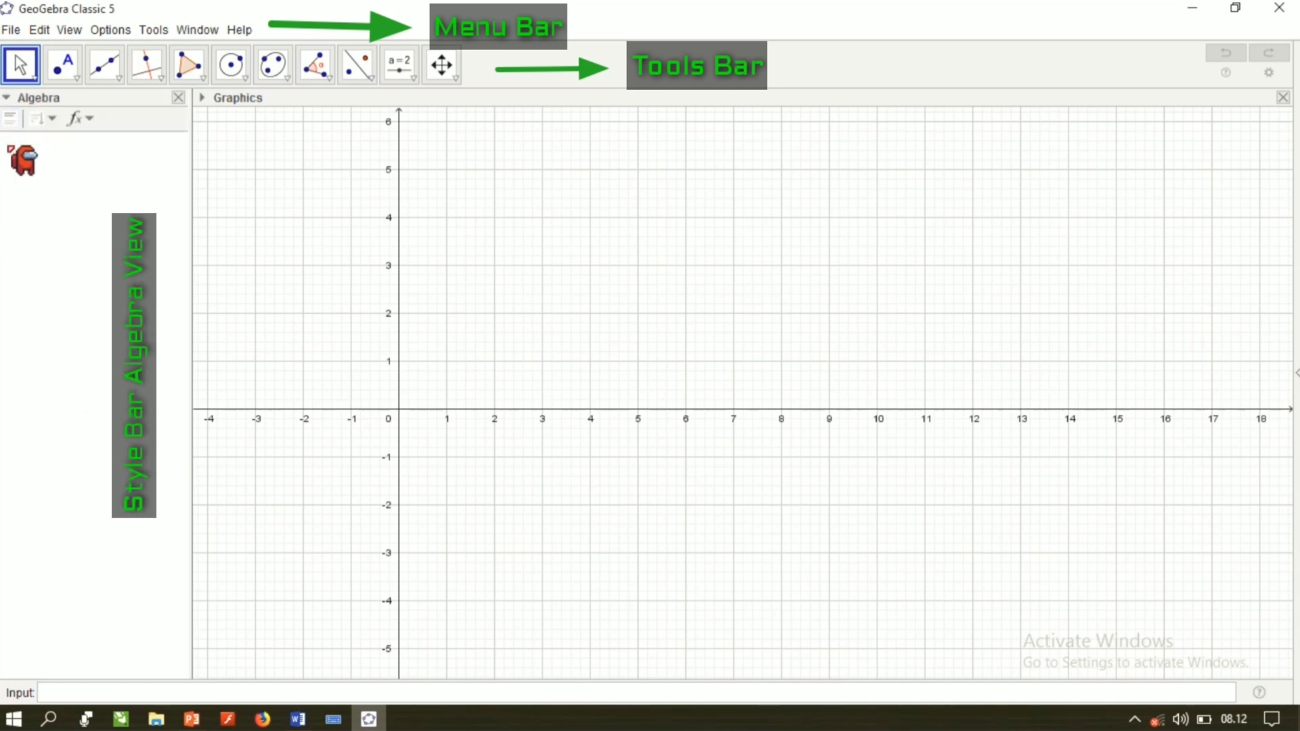
pyautogui.click(8, 99)
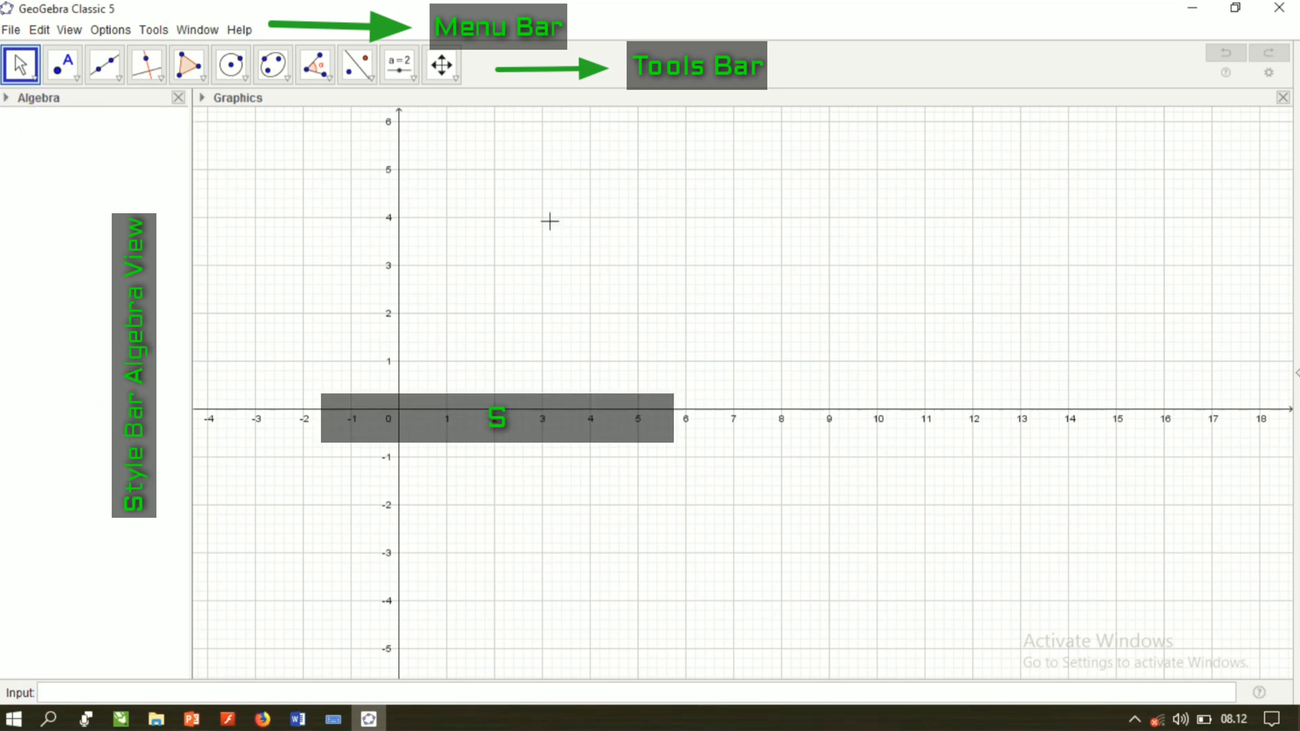
pyautogui.click(206, 98)
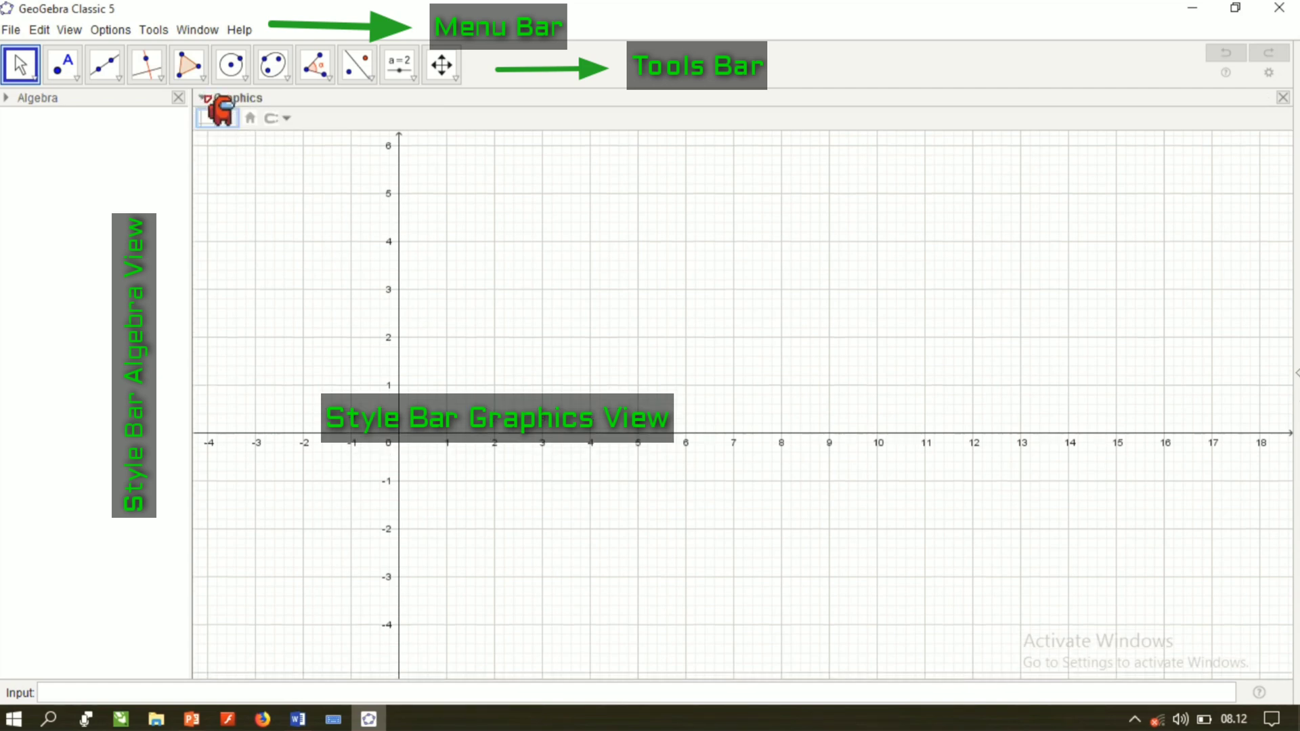
pyautogui.click(206, 98)
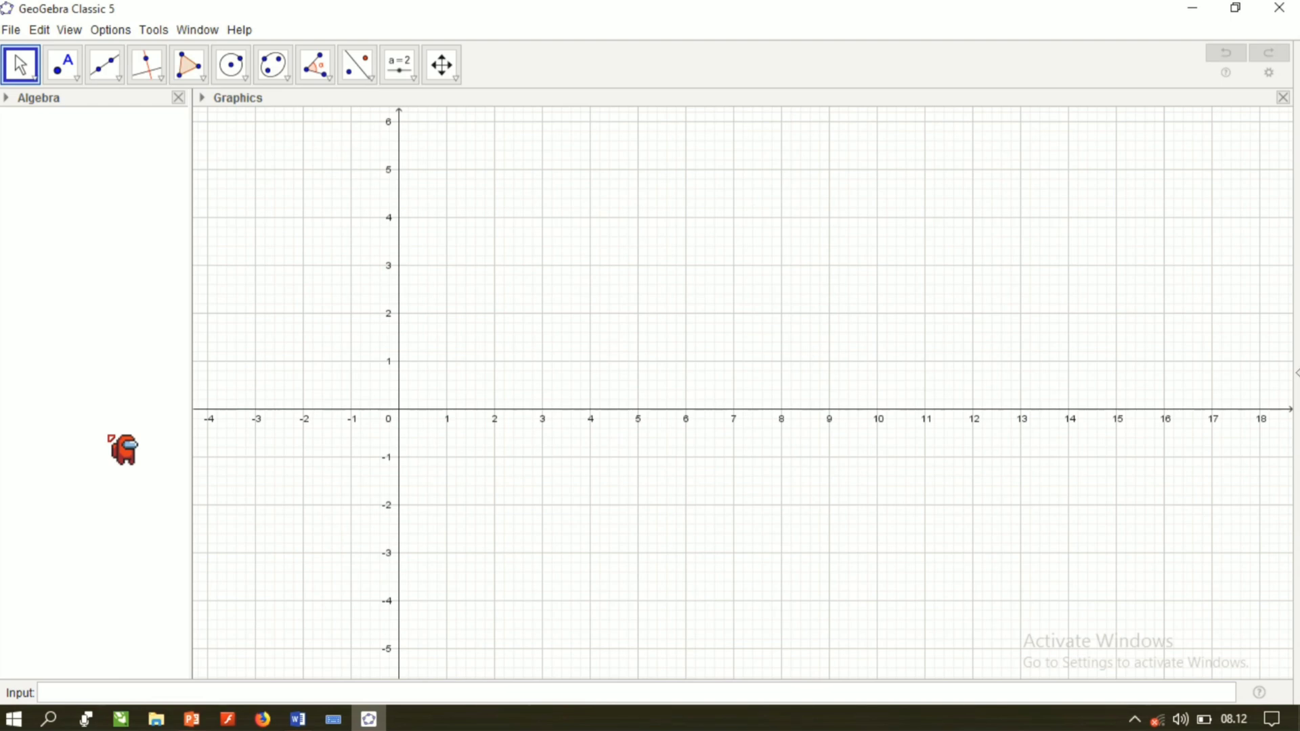
# Step: Show the Spreadsheet view and widen it until columns A to I fit
pyautogui.click(67, 28)
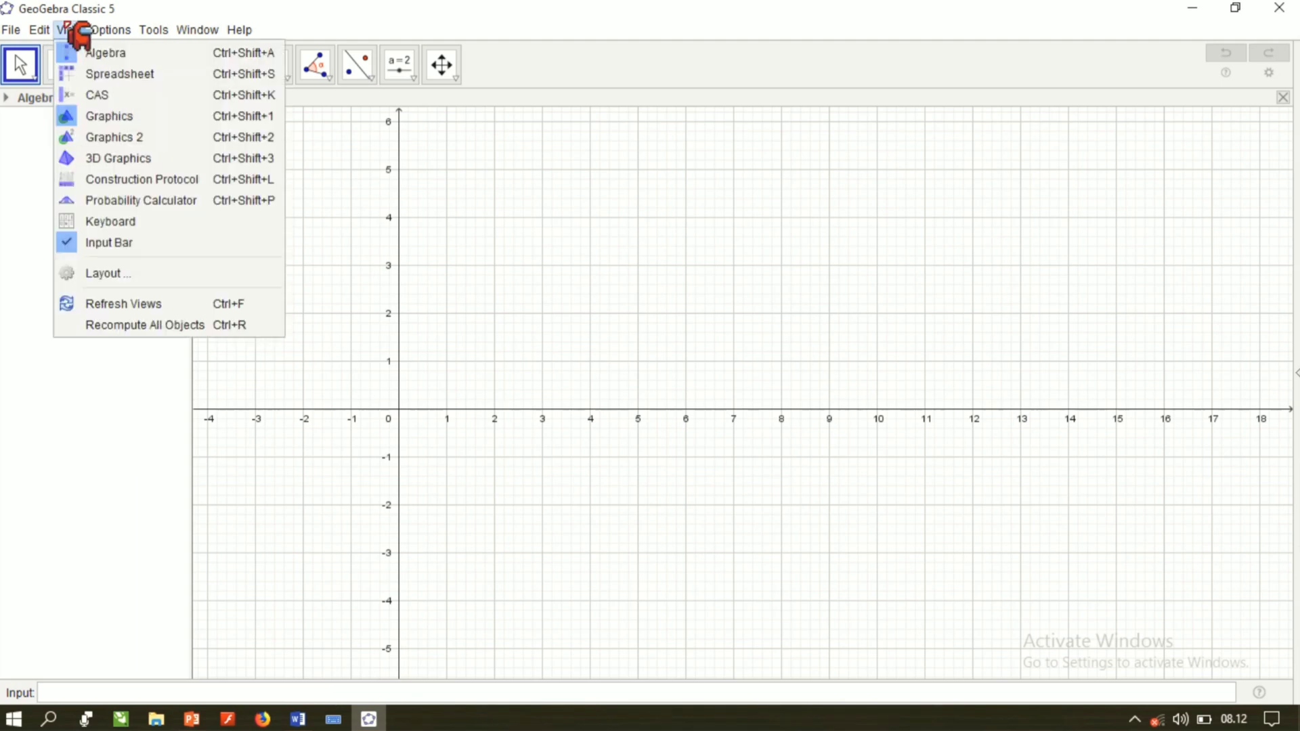
pyautogui.click(78, 74)
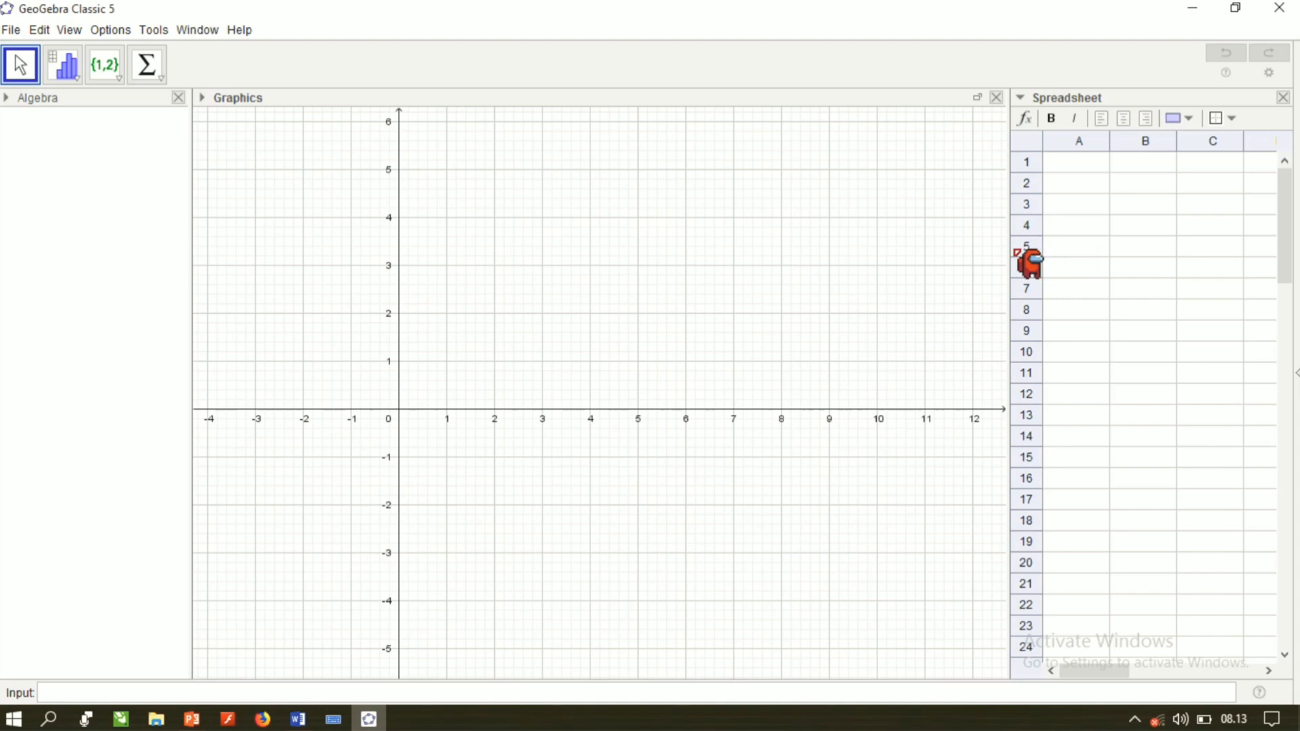
pyautogui.moveTo(1009, 250); pyautogui.dragTo(606, 268)
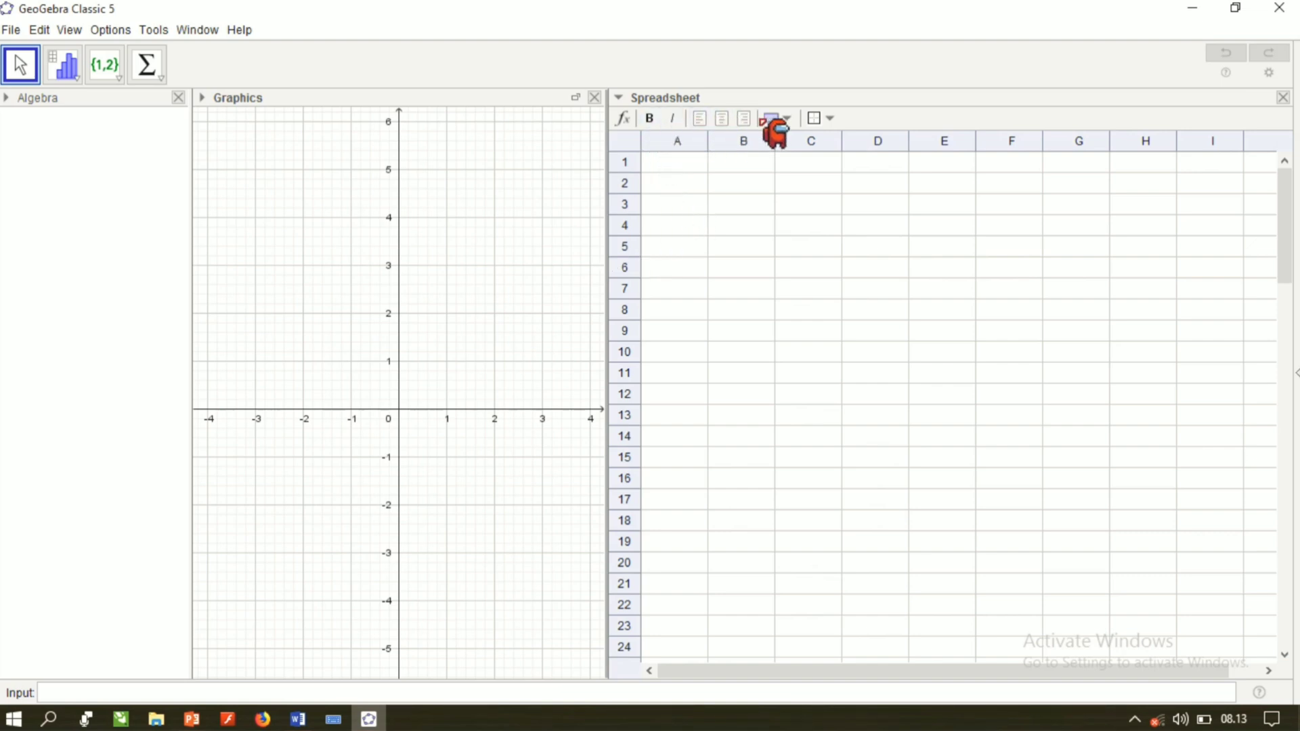
pyautogui.click(831, 119)
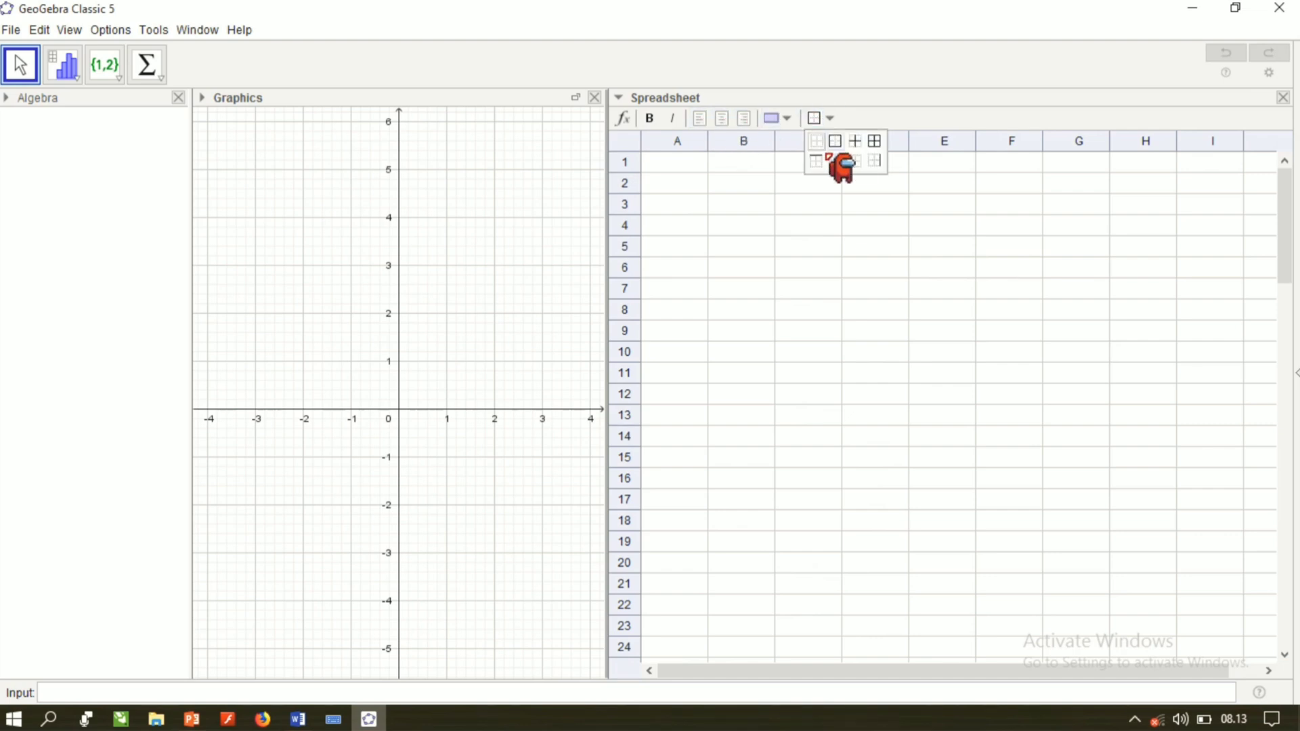
pyautogui.click(785, 119)
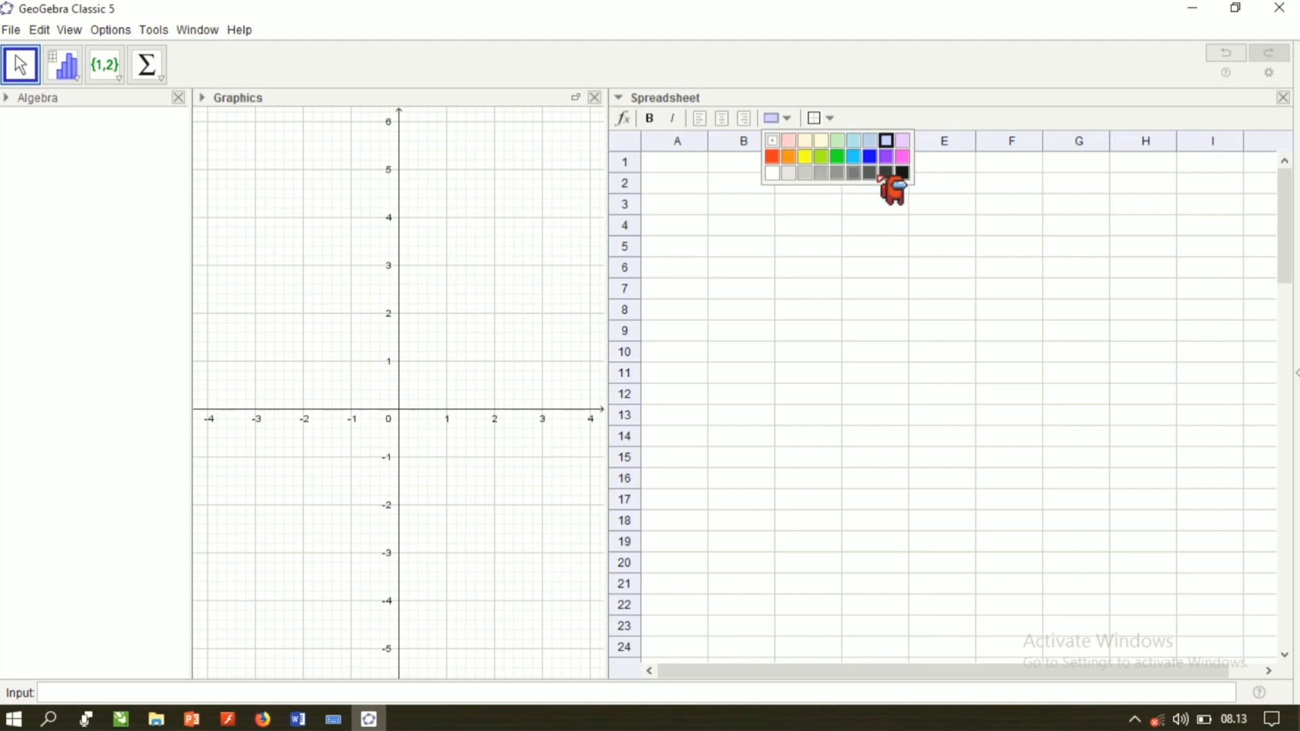
pyautogui.click(784, 121)
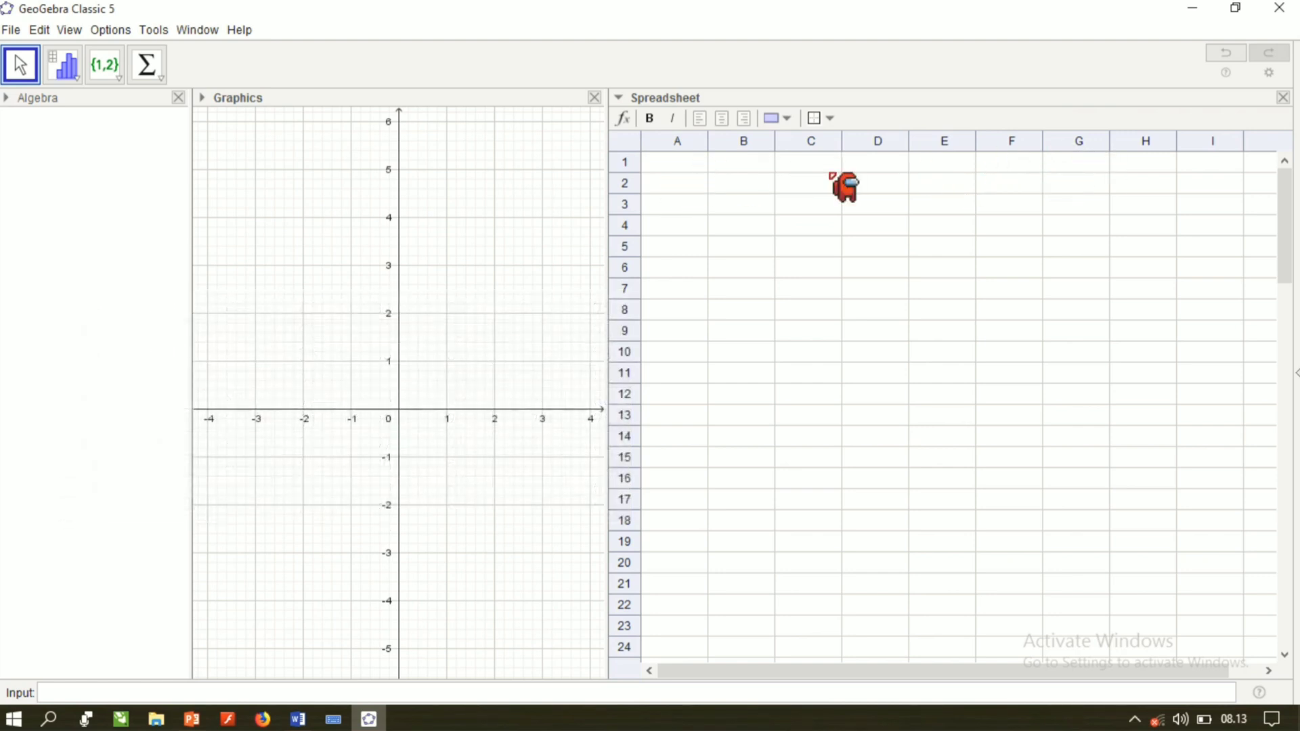
# Step: Enter the trial values 76, 80, 70 and 60 in cells A1 to A4 and delete them again
pyautogui.click(686, 164)
pyautogui.write('76')
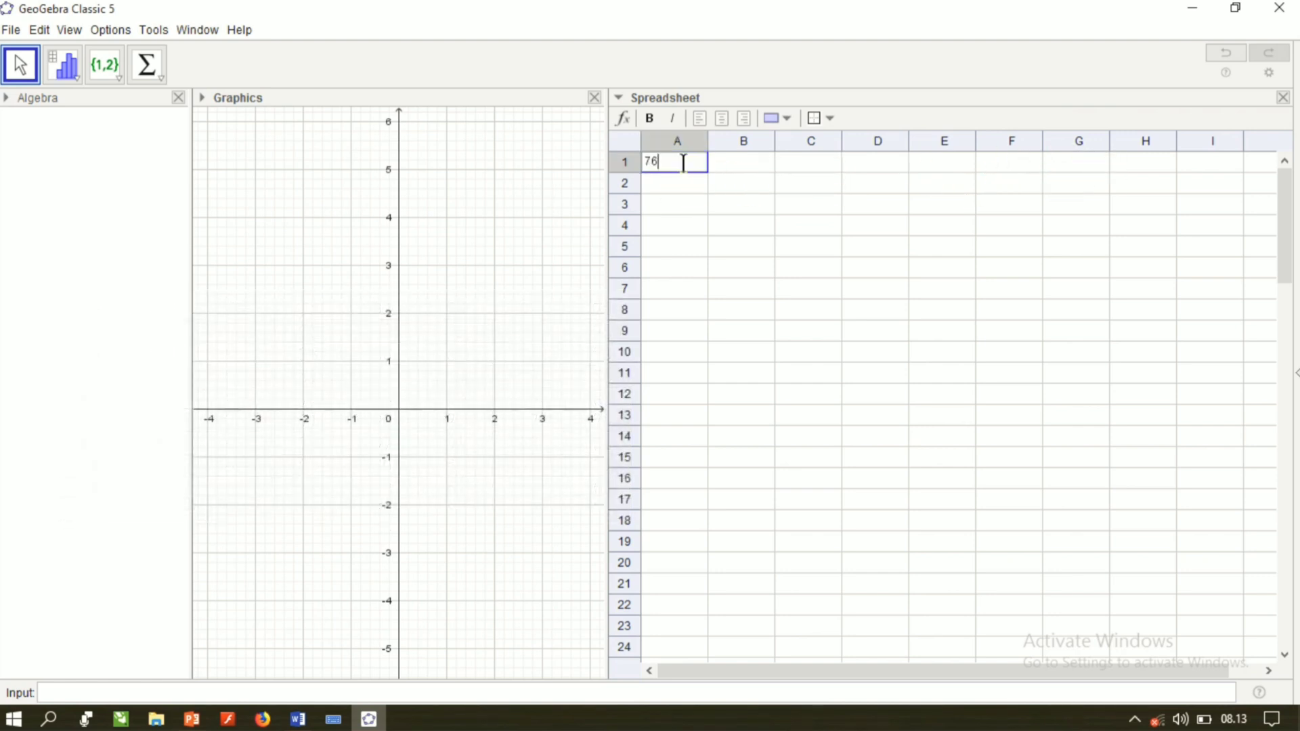
pyautogui.press('Return')
pyautogui.write('80')
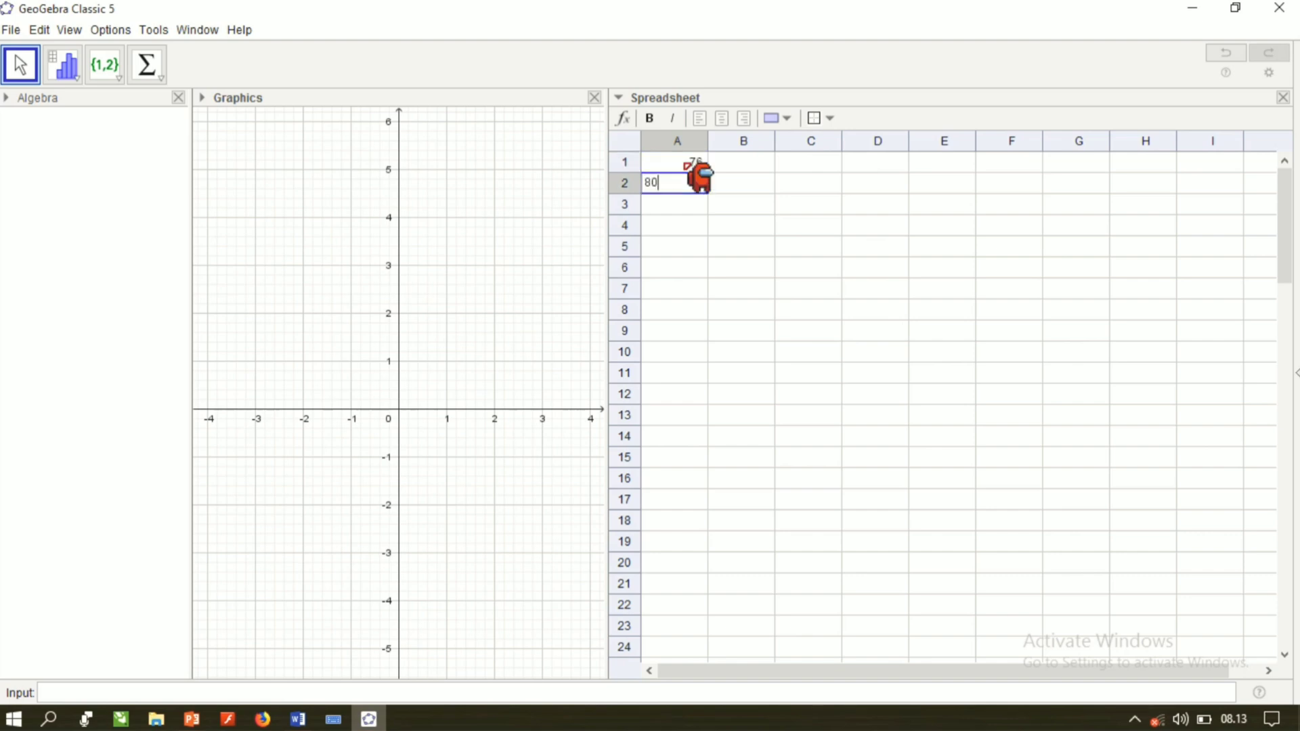
pyautogui.press('Return')
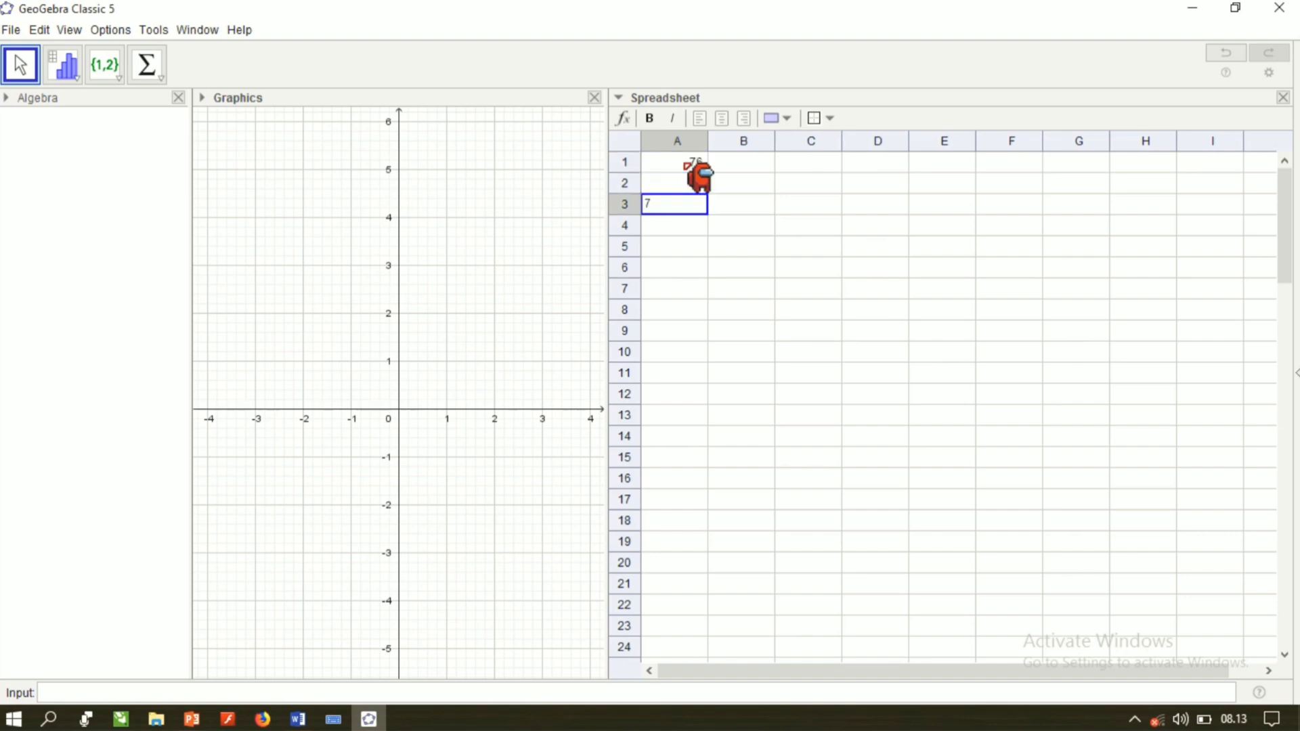
pyautogui.write('70')
pyautogui.press('Return')
pyautogui.write('60')
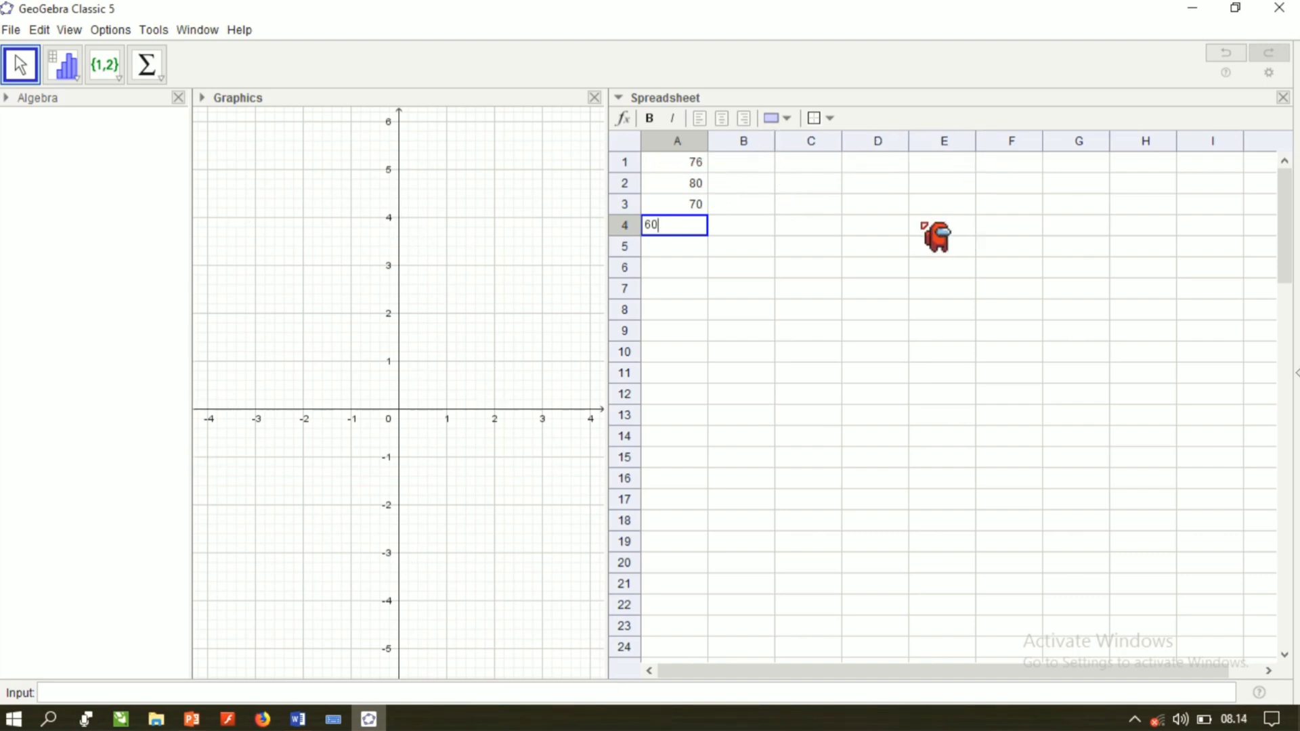
pyautogui.moveTo(672, 162); pyautogui.dragTo(691, 229)
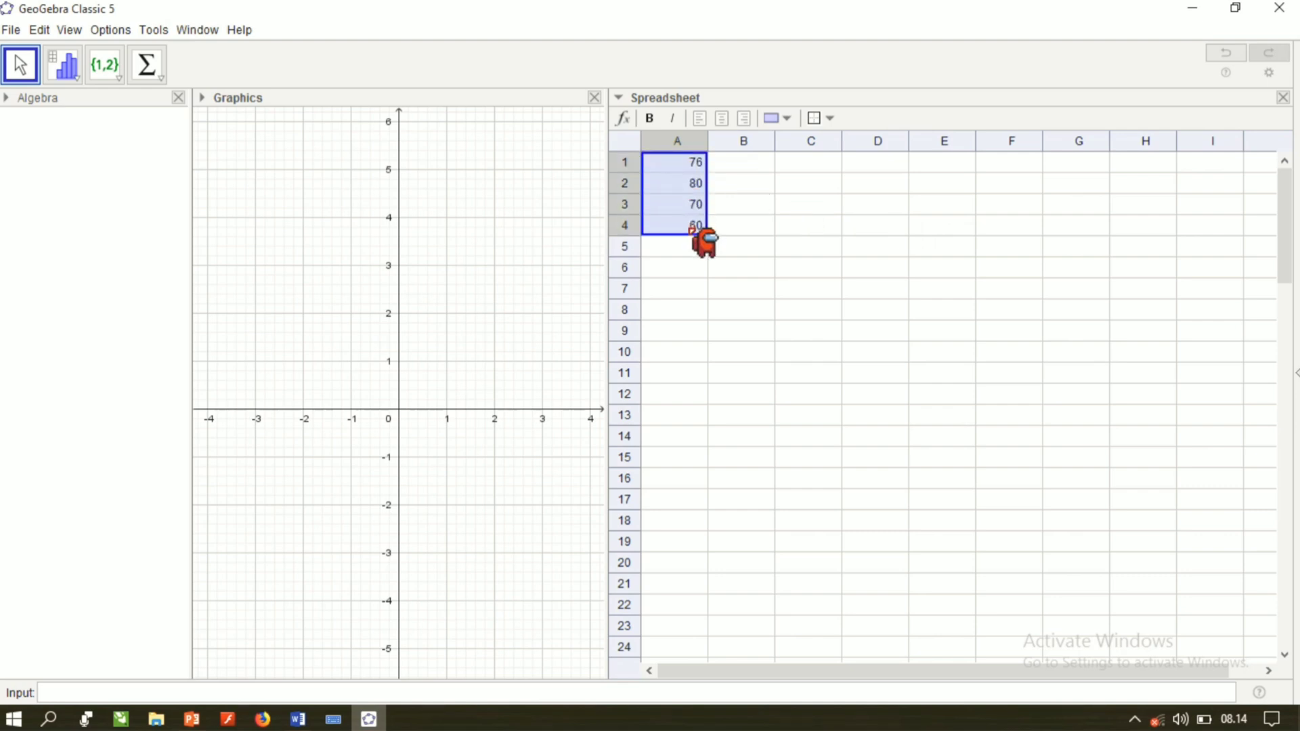
pyautogui.press('Delete')
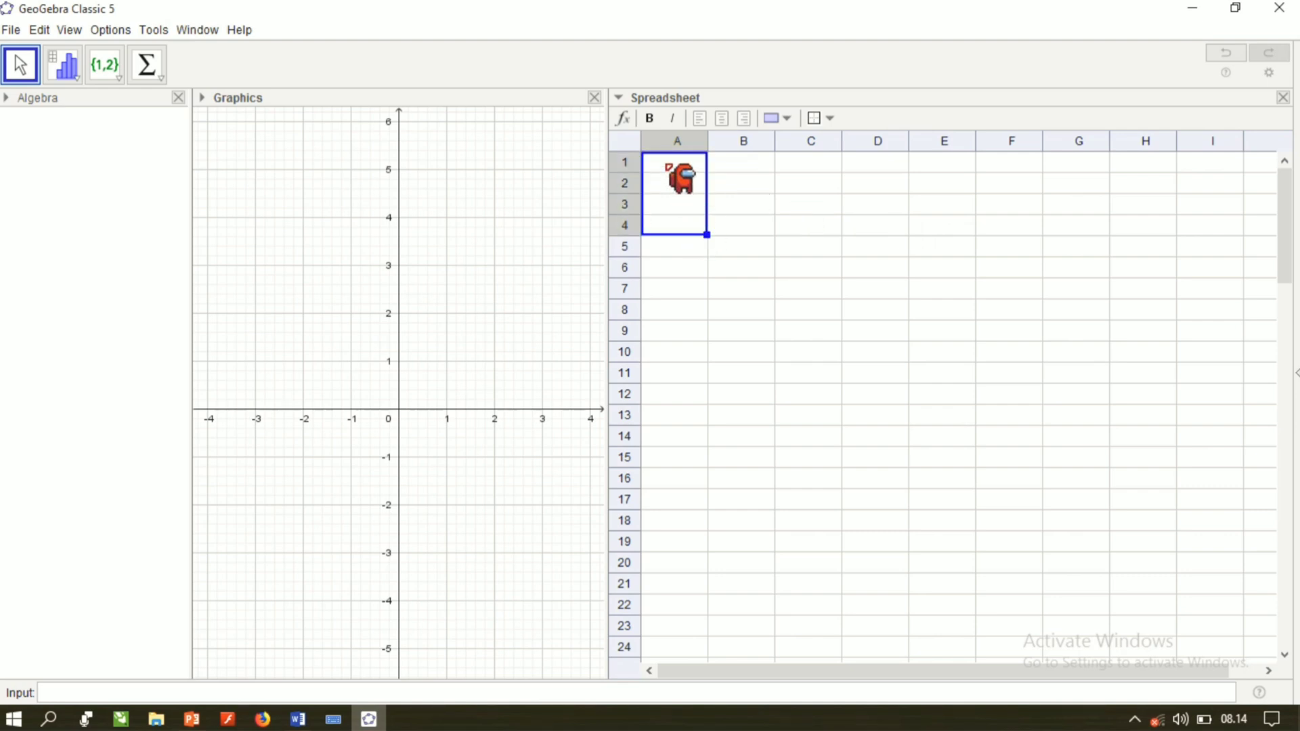
# Step: Paste the copied data set into the spreadsheet starting at cell A1
pyautogui.click(669, 165)
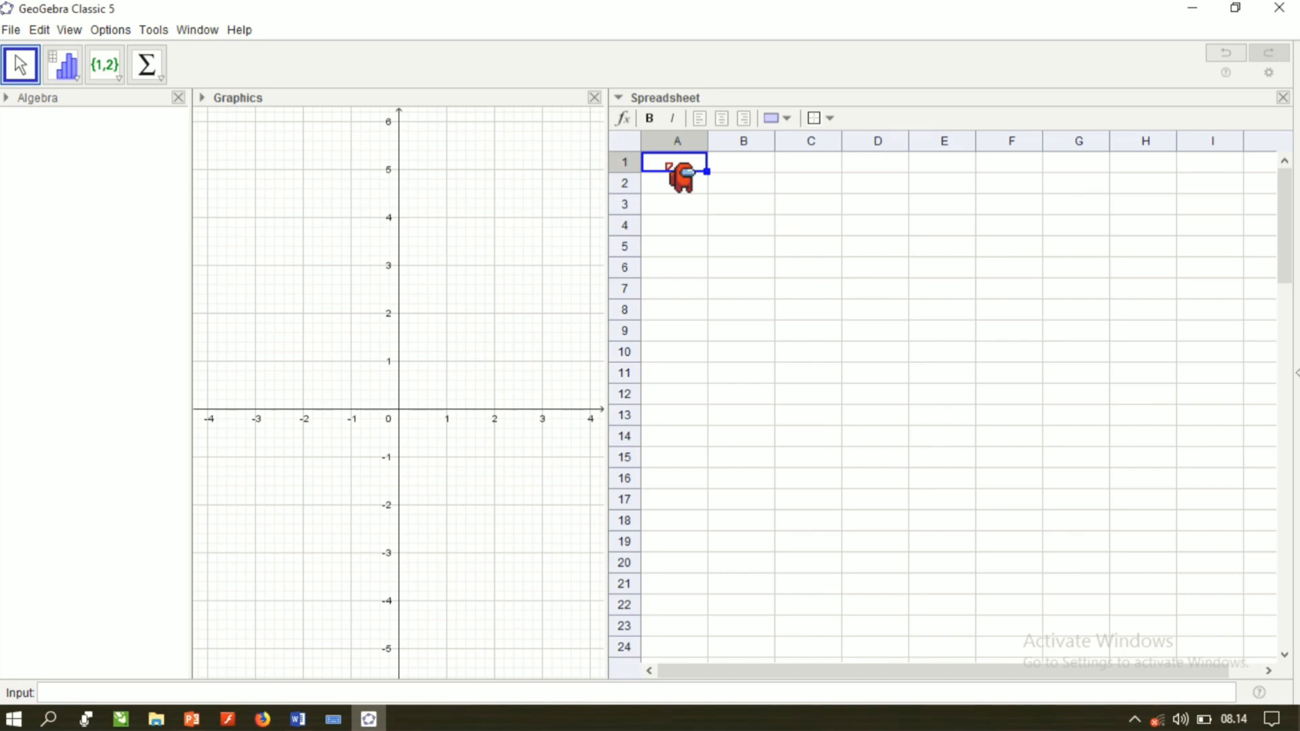
pyautogui.hotkey('ctrl', 'v')
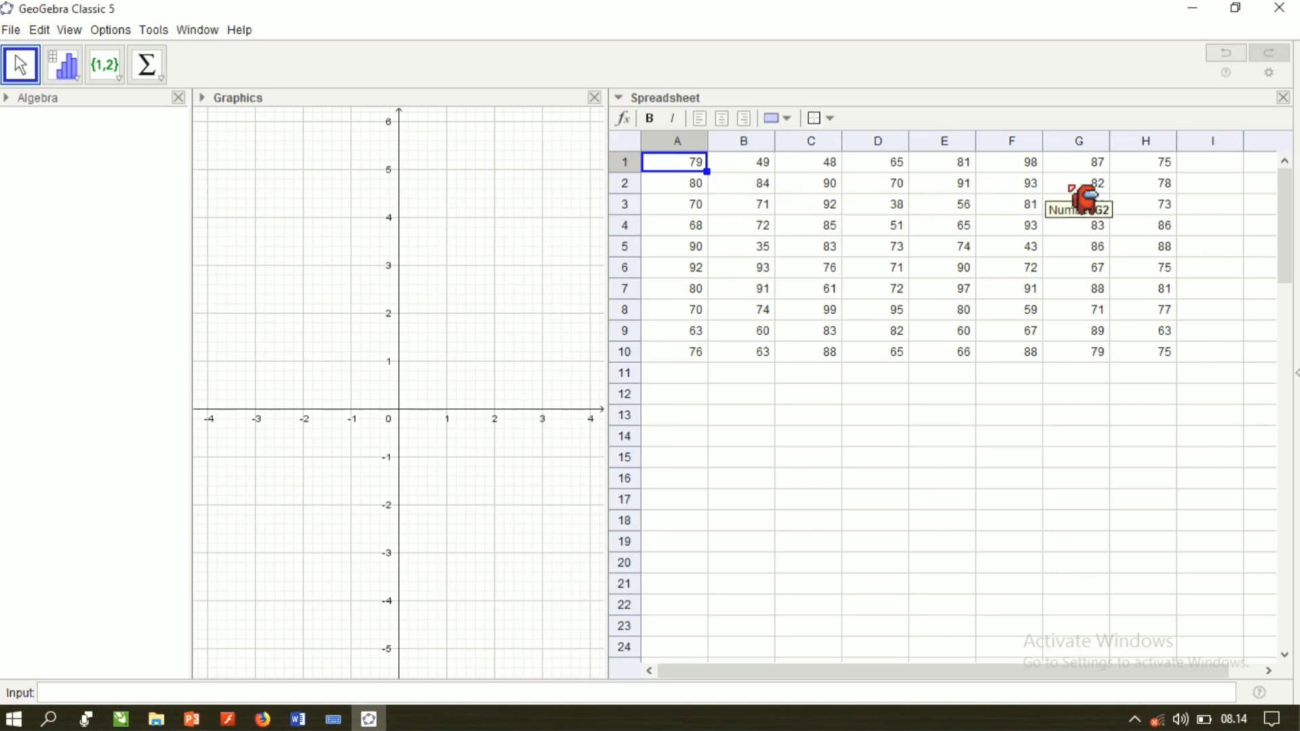
# Step: Format cells A1:H10 with all borders, a lime green background and centred bold text
pyautogui.moveTo(682, 163); pyautogui.dragTo(1128, 354)
pyautogui.click(829, 118)
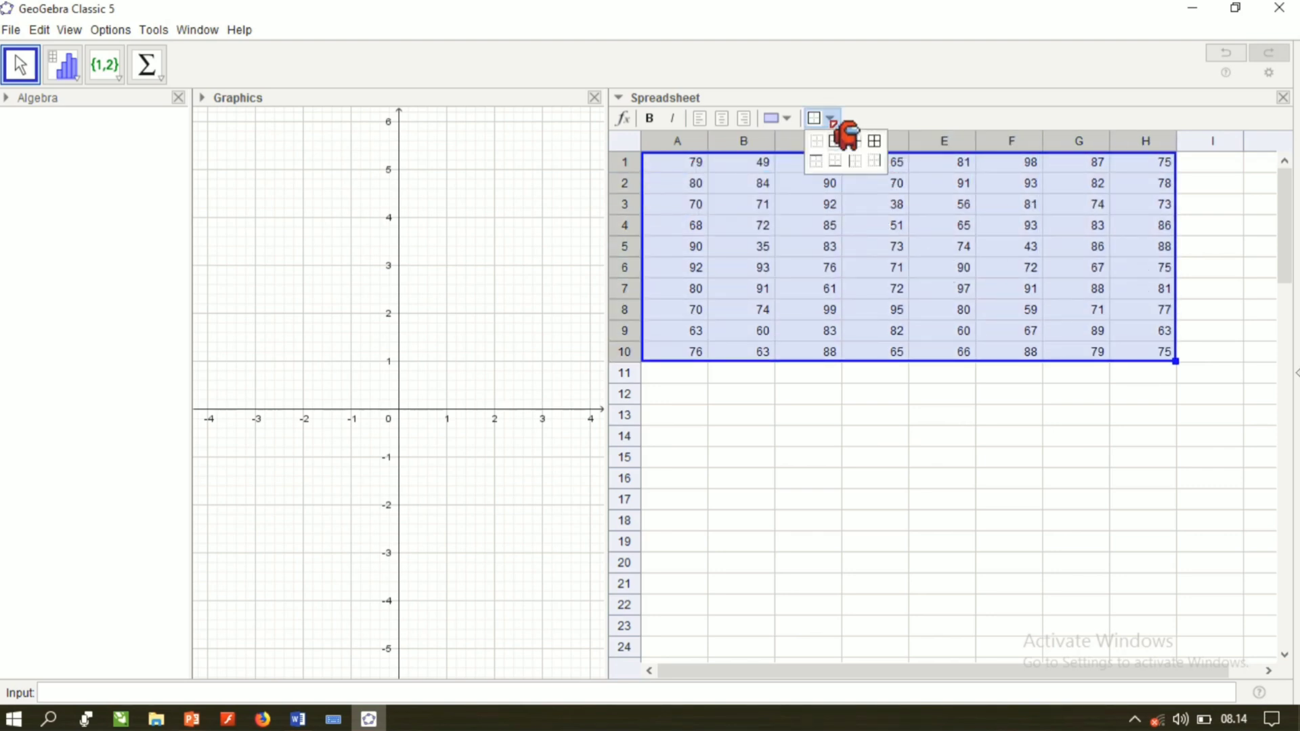
pyautogui.click(875, 142)
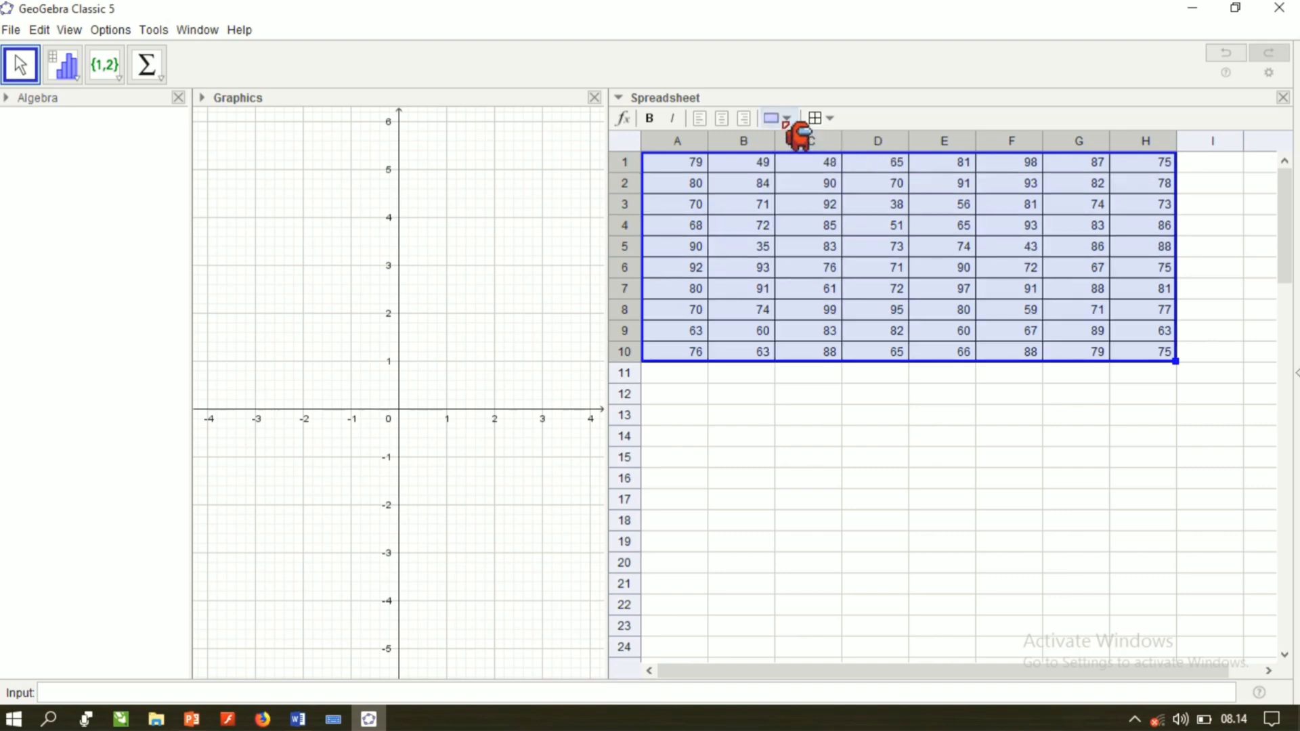
pyautogui.click(786, 119)
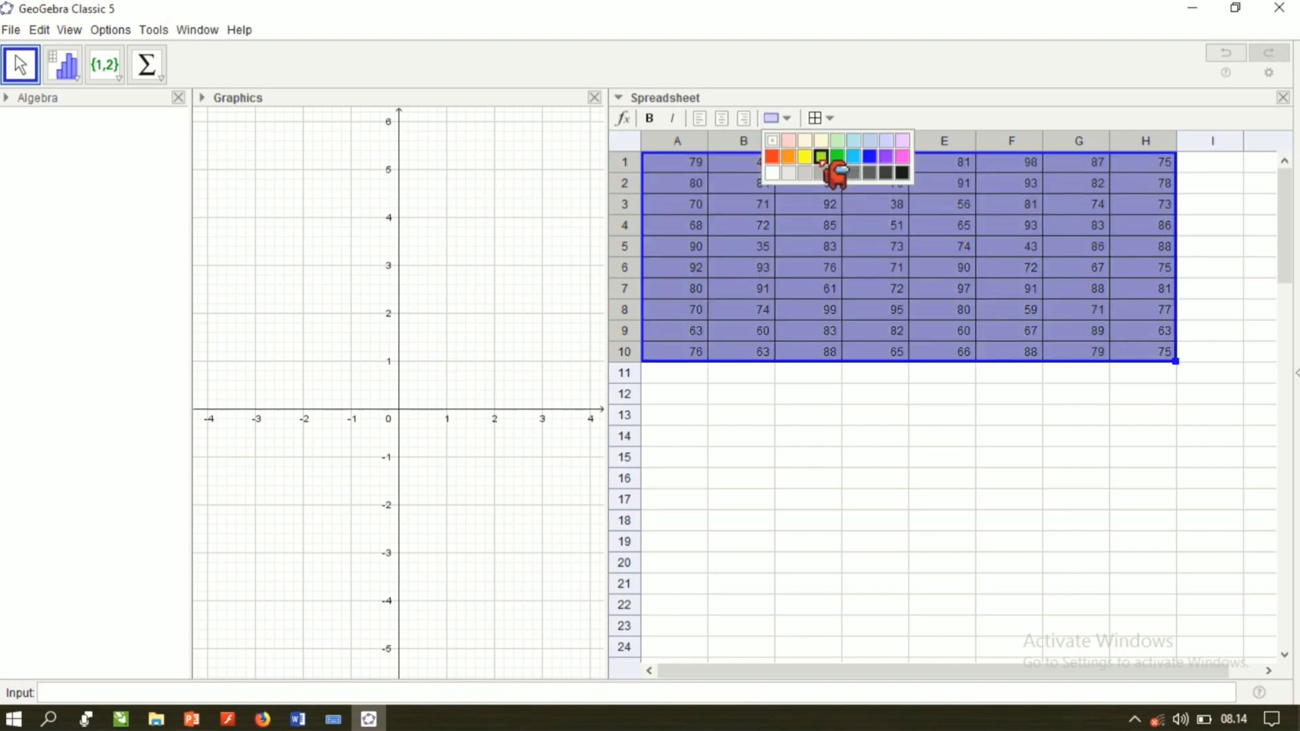
pyautogui.click(821, 158)
pyautogui.click(721, 119)
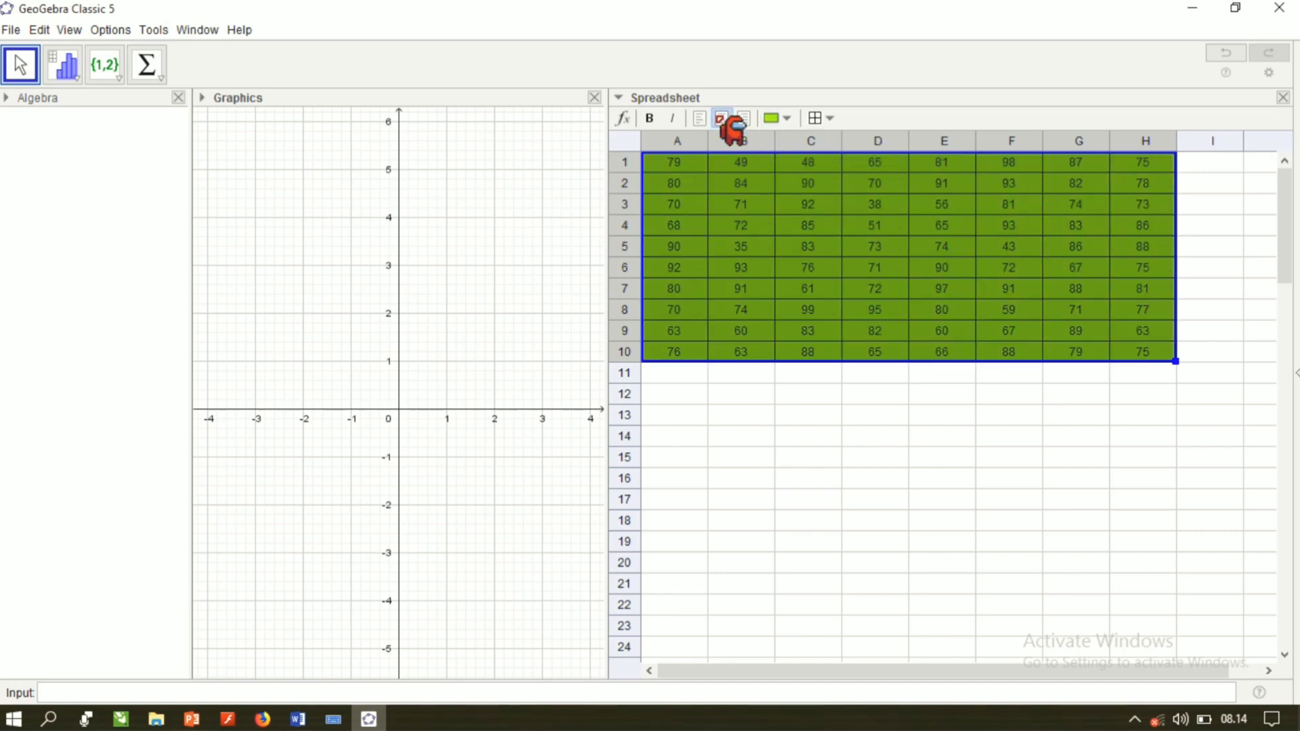
pyautogui.click(650, 119)
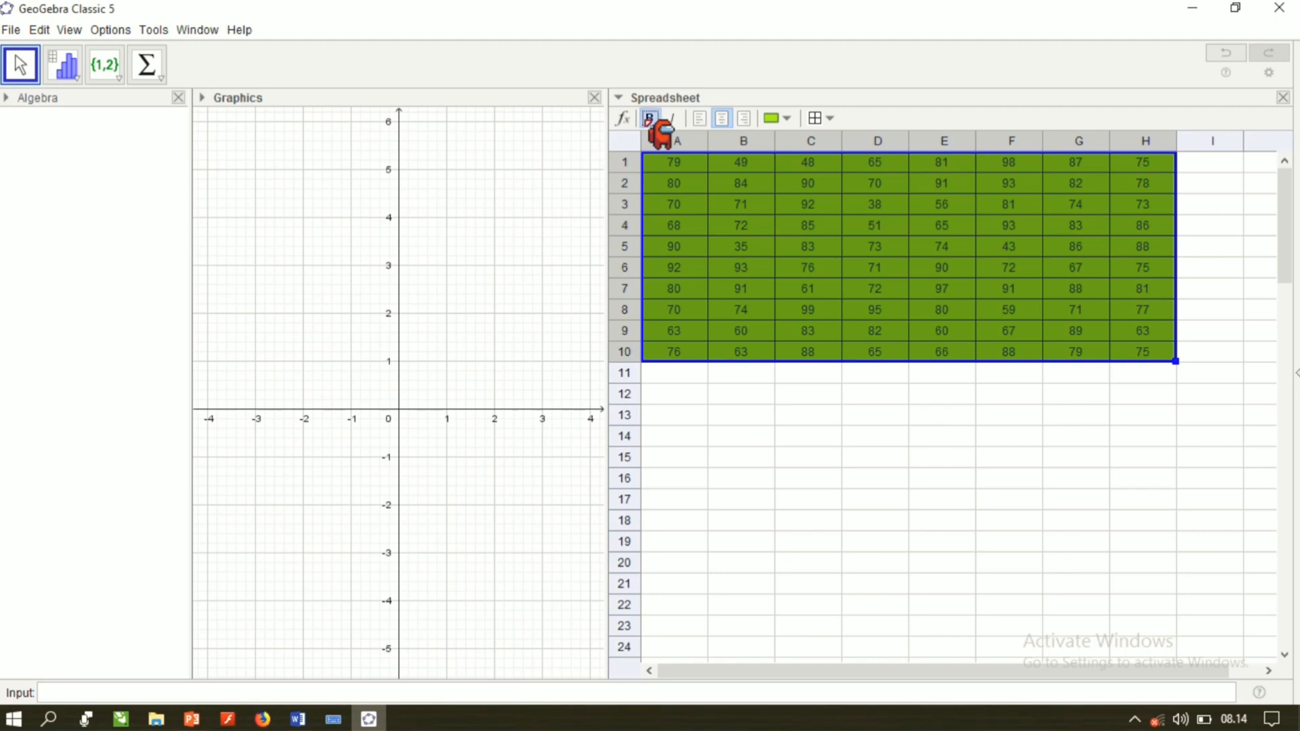
pyautogui.click(890, 413)
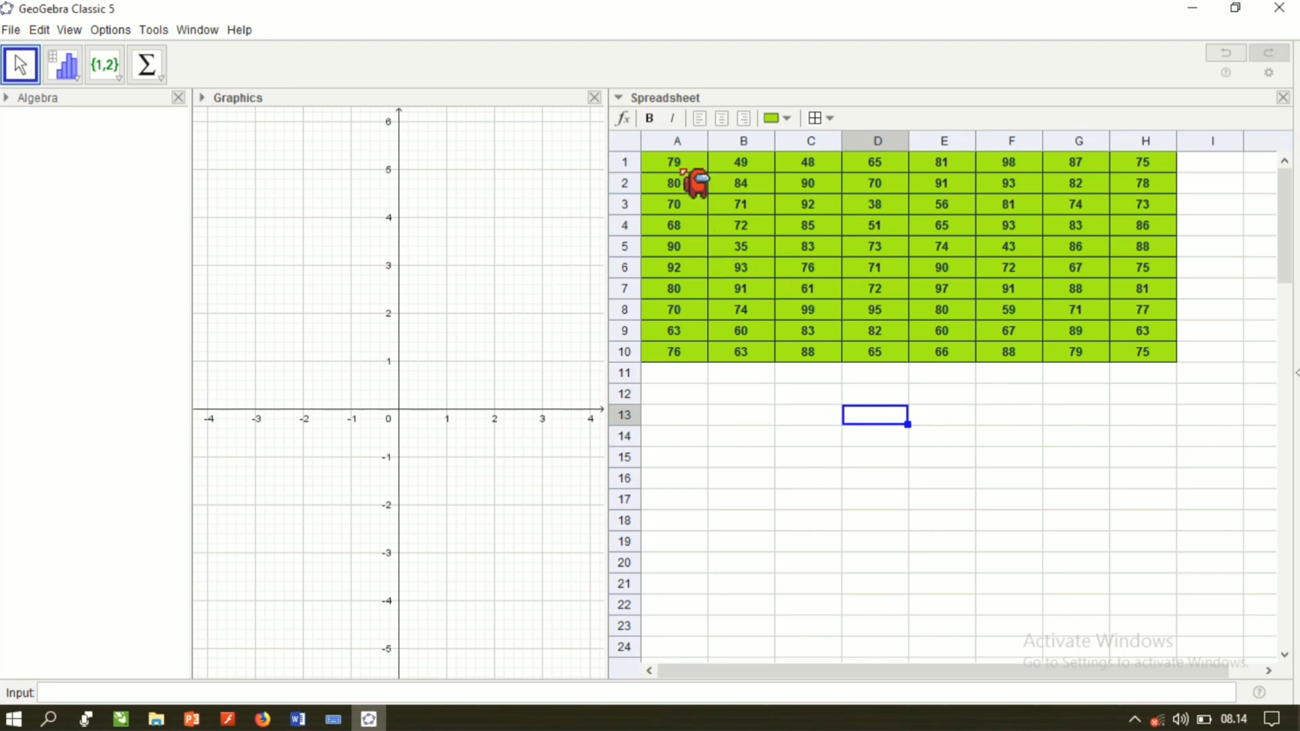
# Step: Create a list from the data in cells A1:H10
pyautogui.moveTo(683, 166); pyautogui.dragTo(1134, 347)
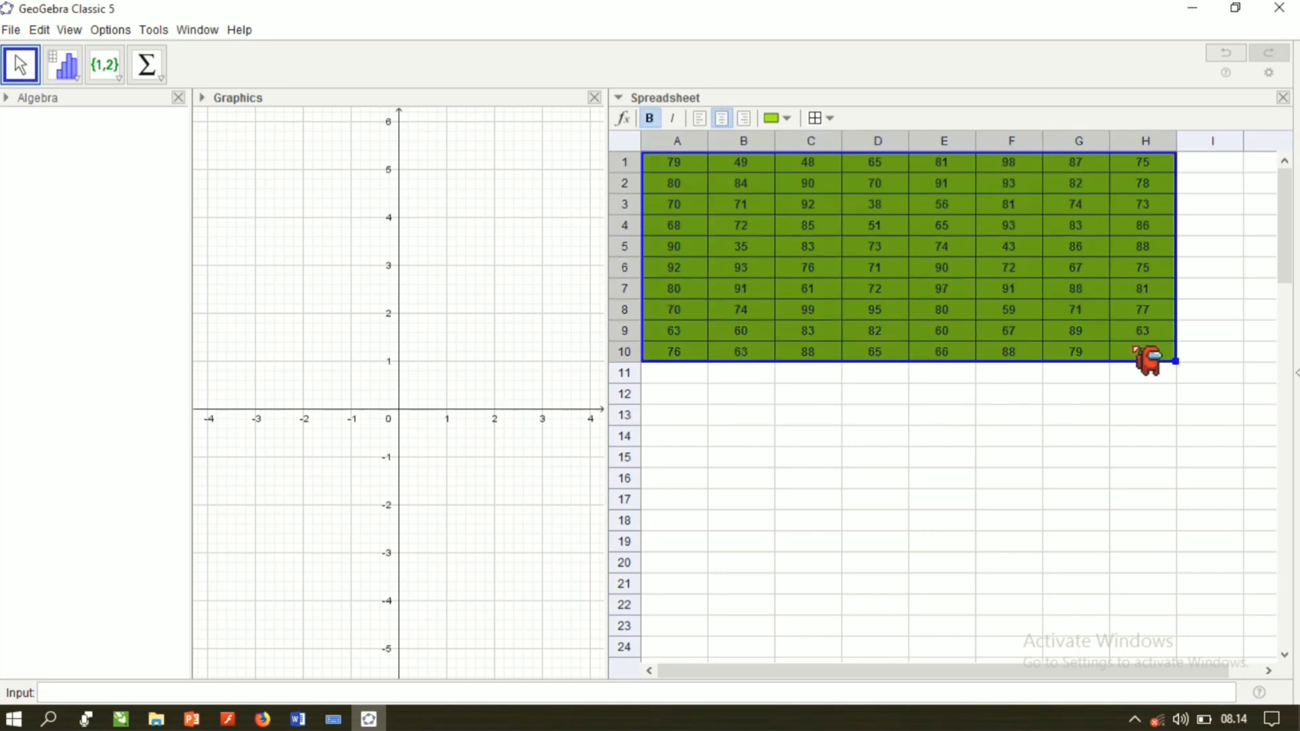
pyautogui.rightClick(945, 269)
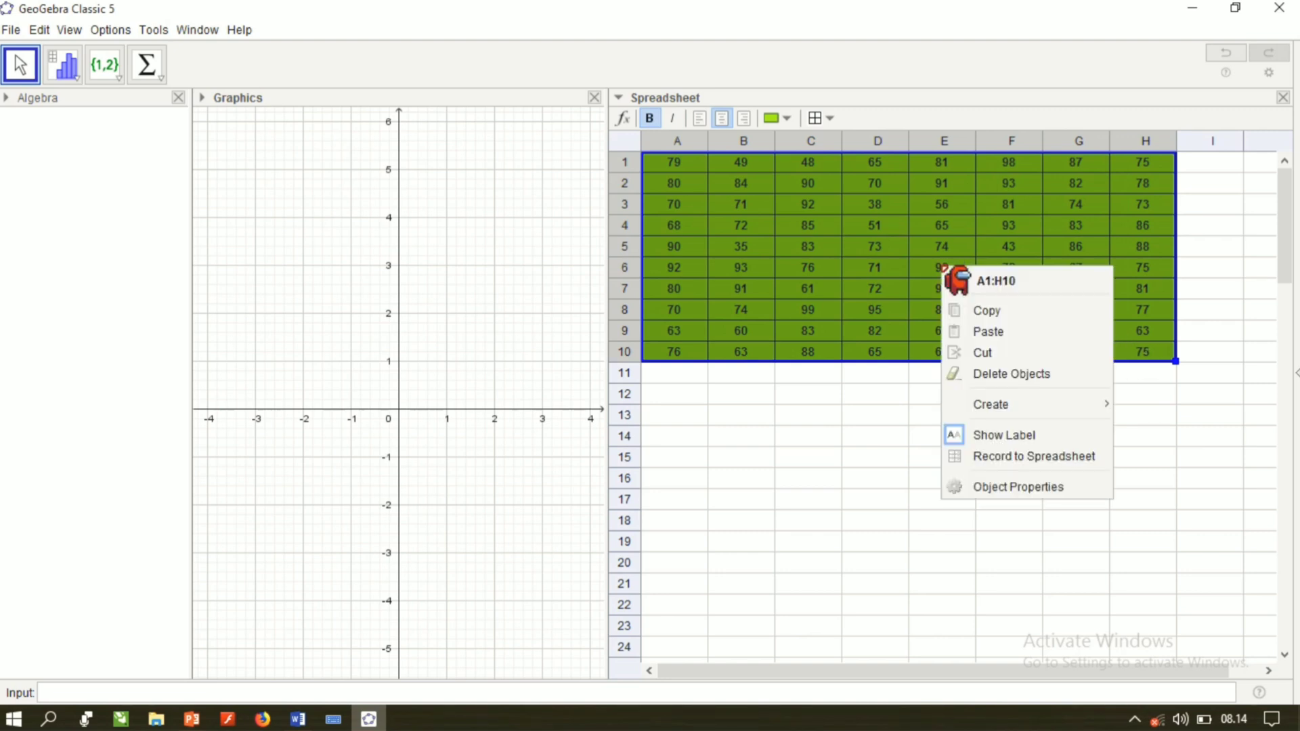
pyautogui.moveTo(1009, 410)
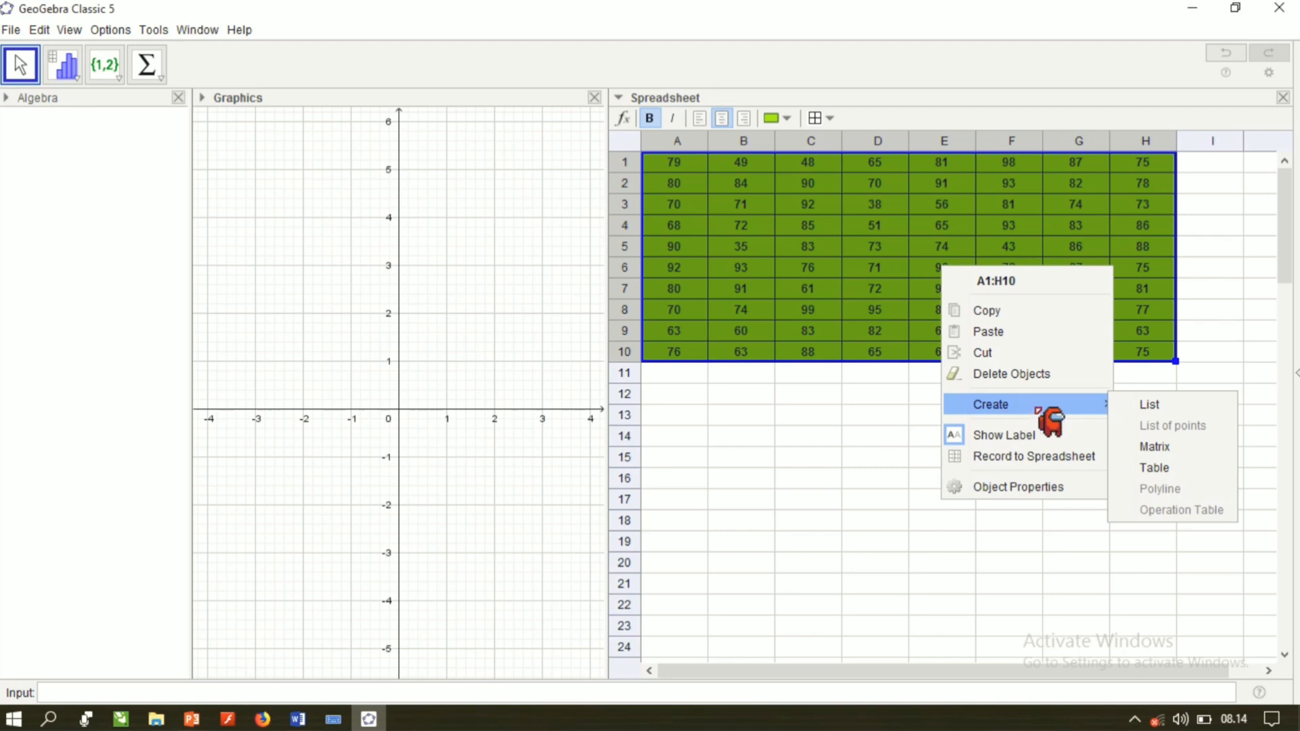
pyautogui.click(1144, 405)
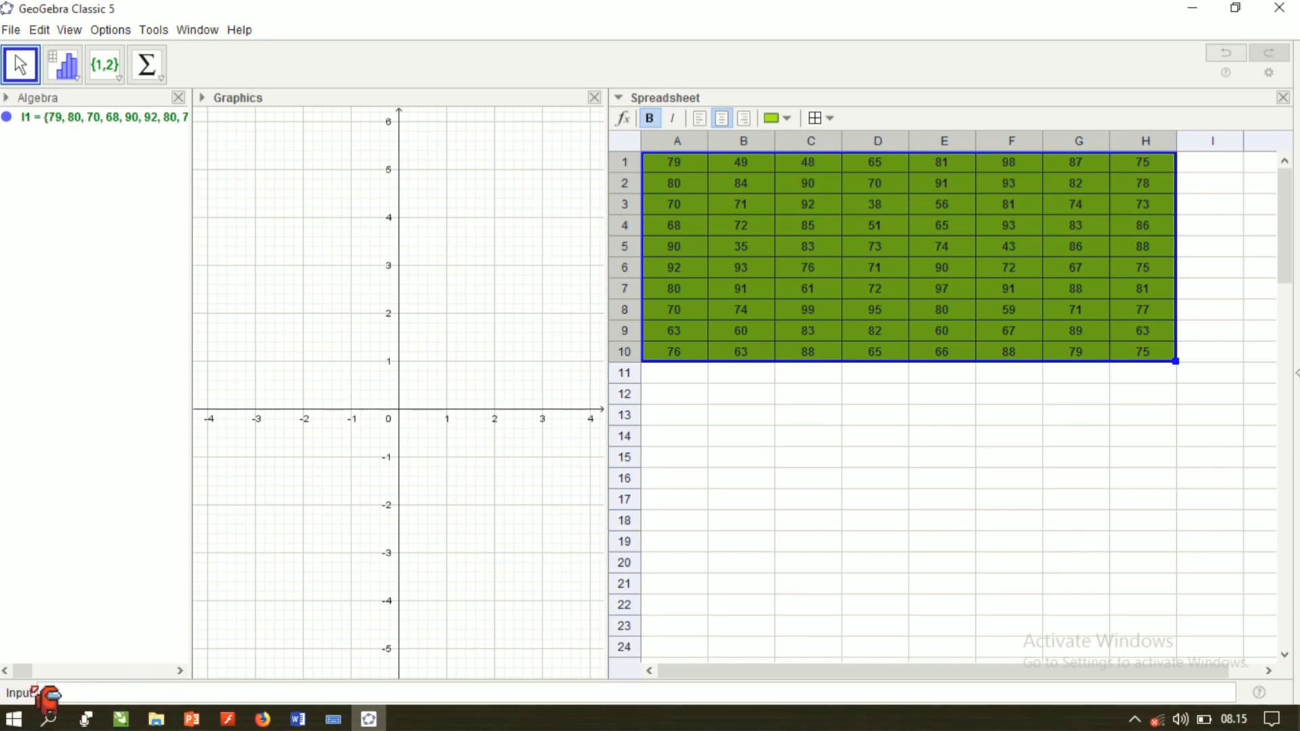
# Step: Calculate the mean of the data list with the command mean(l1)
pyautogui.click(69, 691)
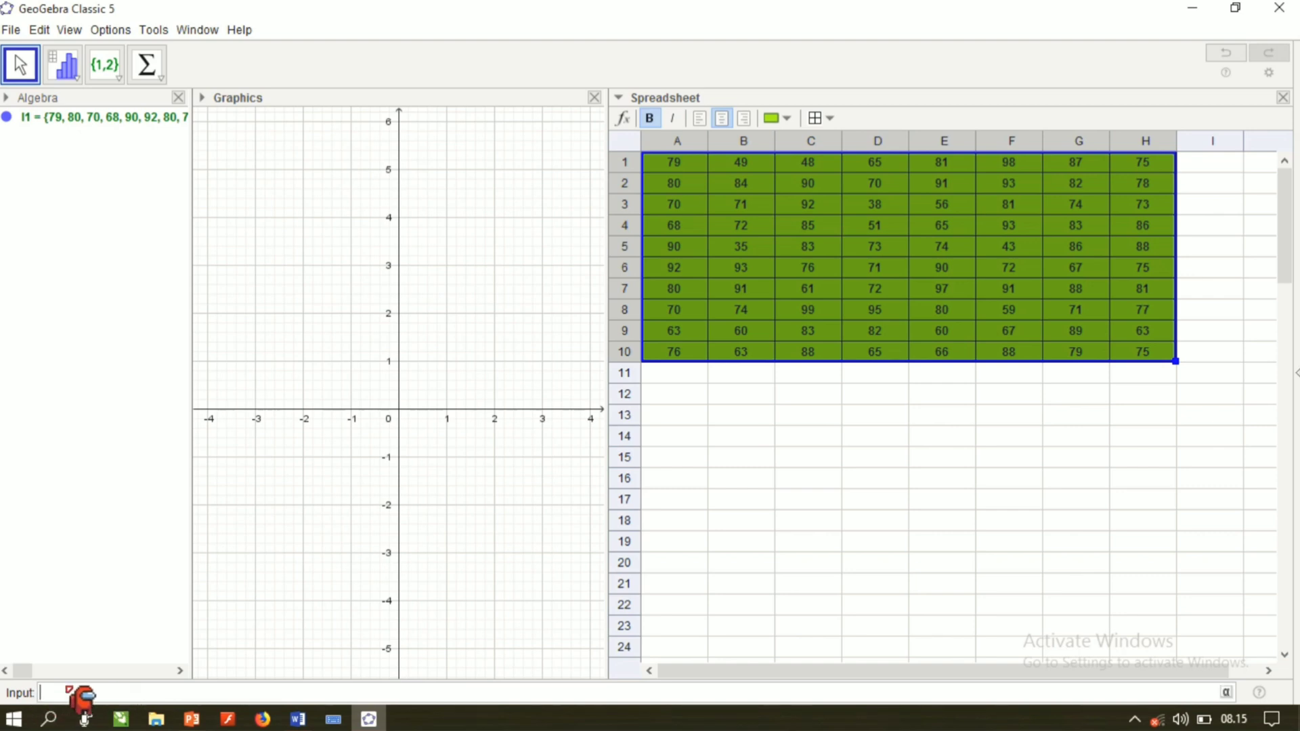
pyautogui.write('mean')
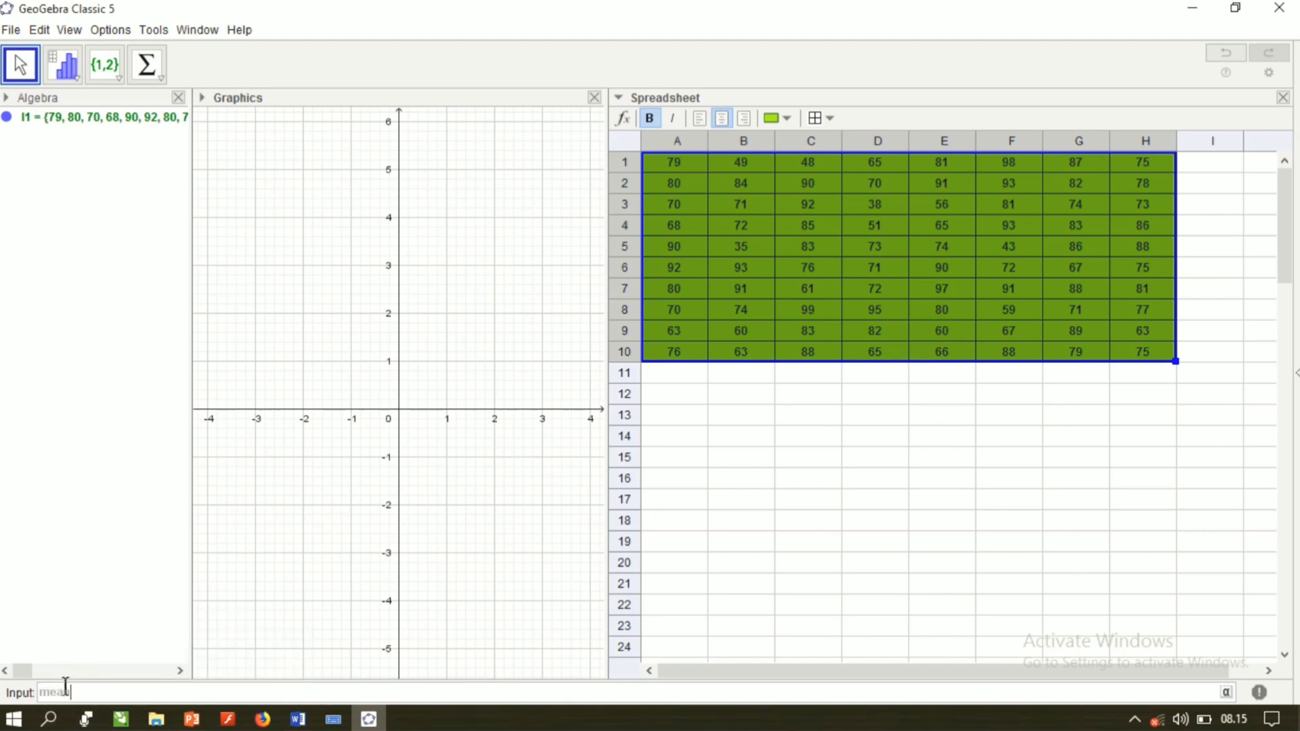
pyautogui.press('Return')
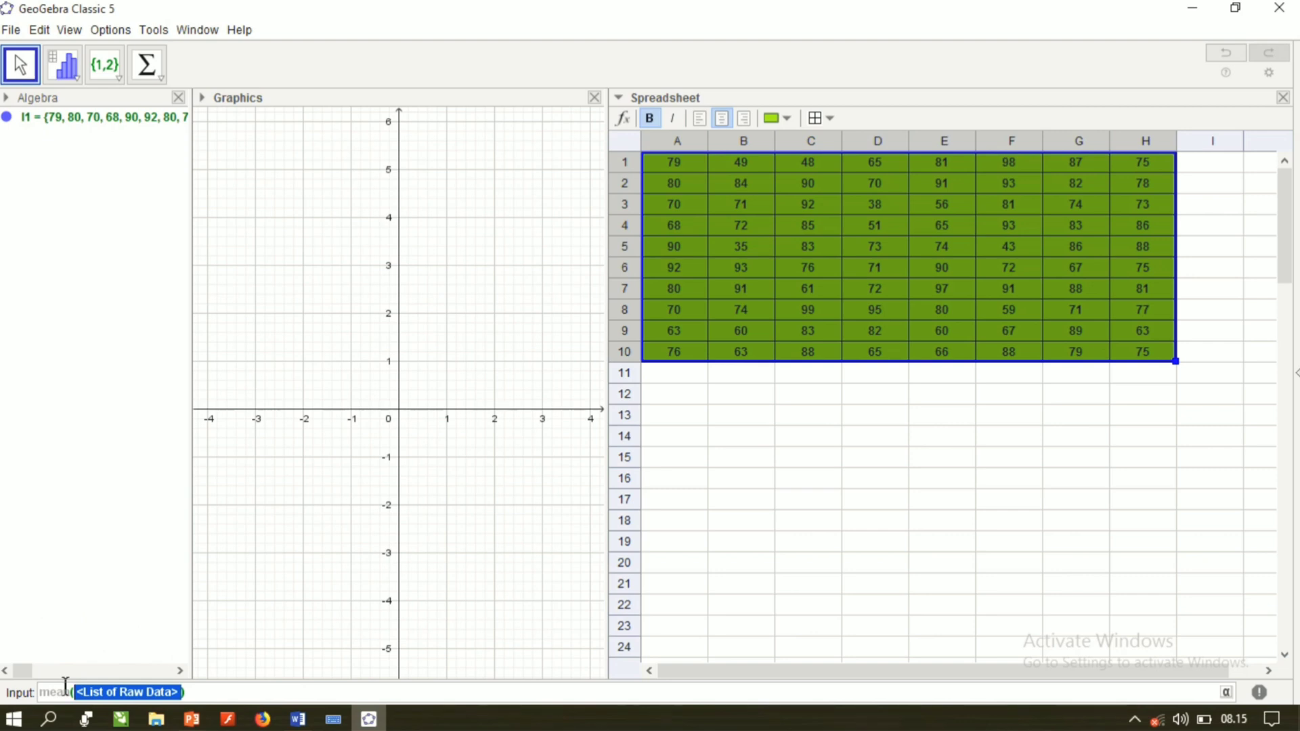
pyautogui.write('l1')
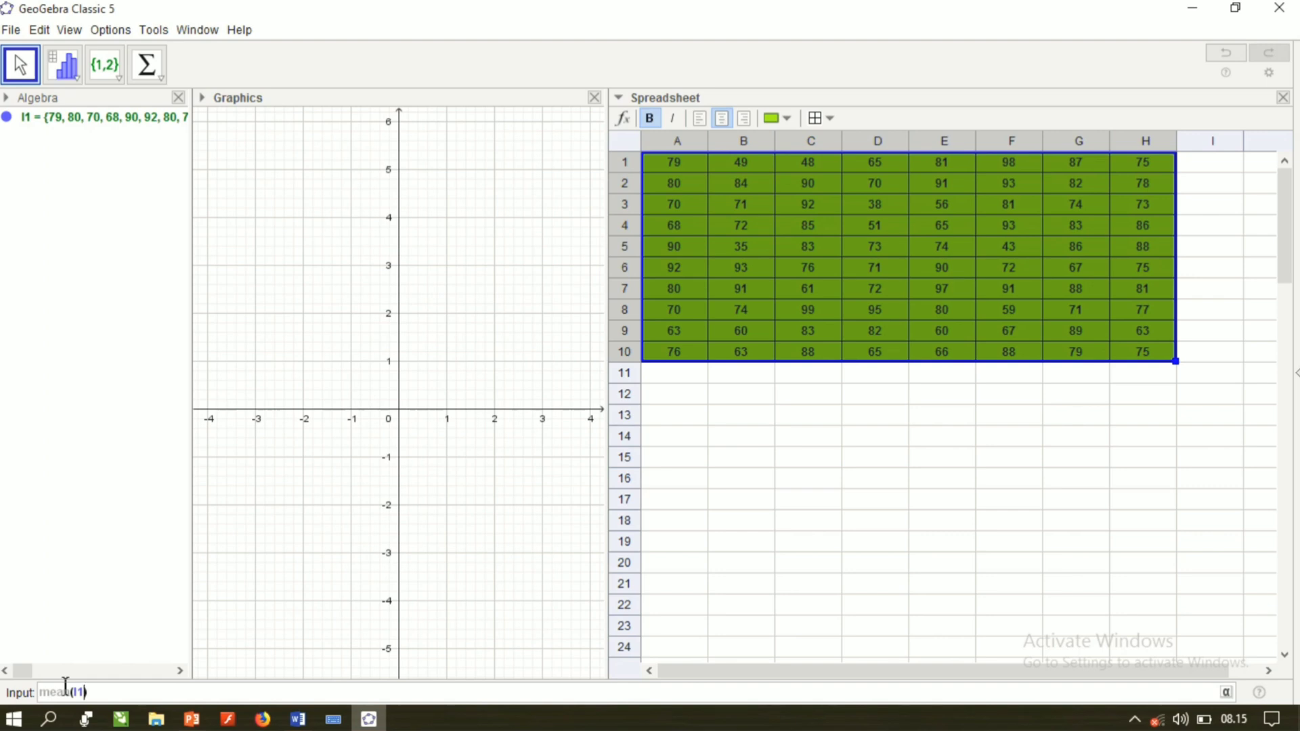
pyautogui.press('Return')
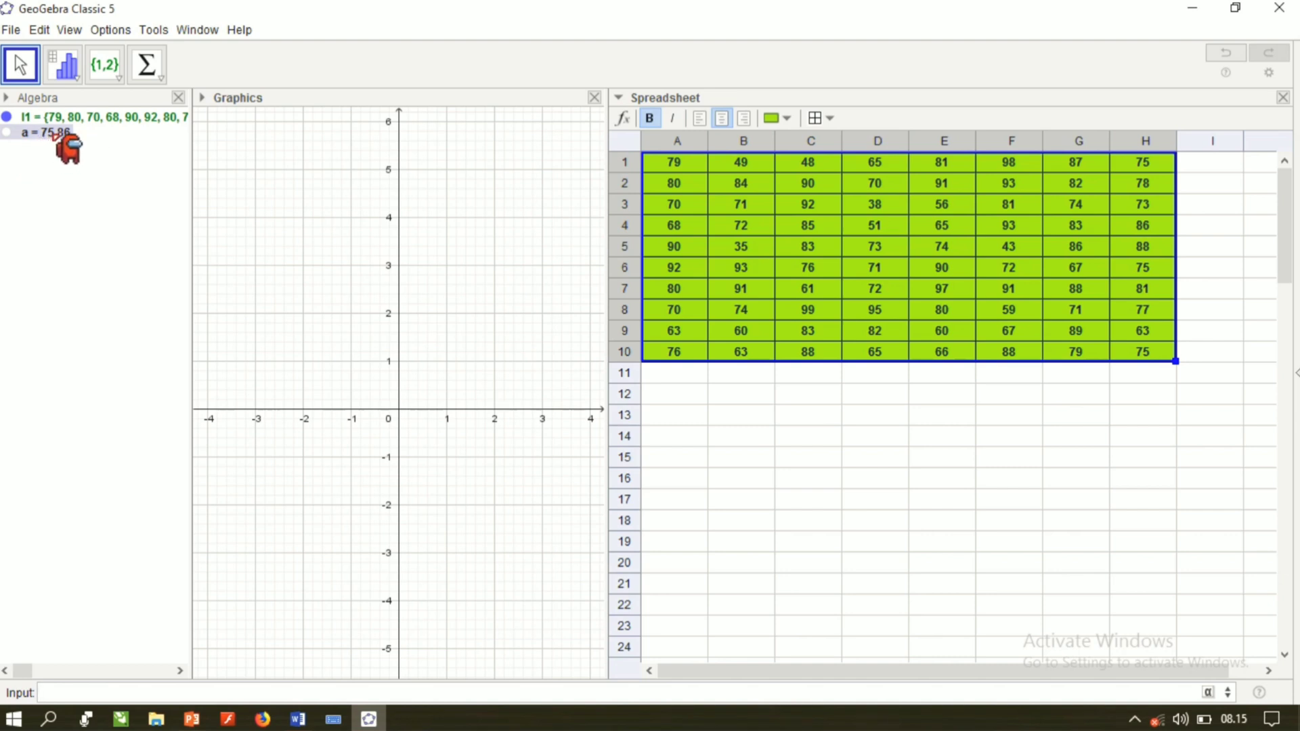
# Step: Rename the calculated mean value, number a, as mean
pyautogui.moveTo(57, 134)
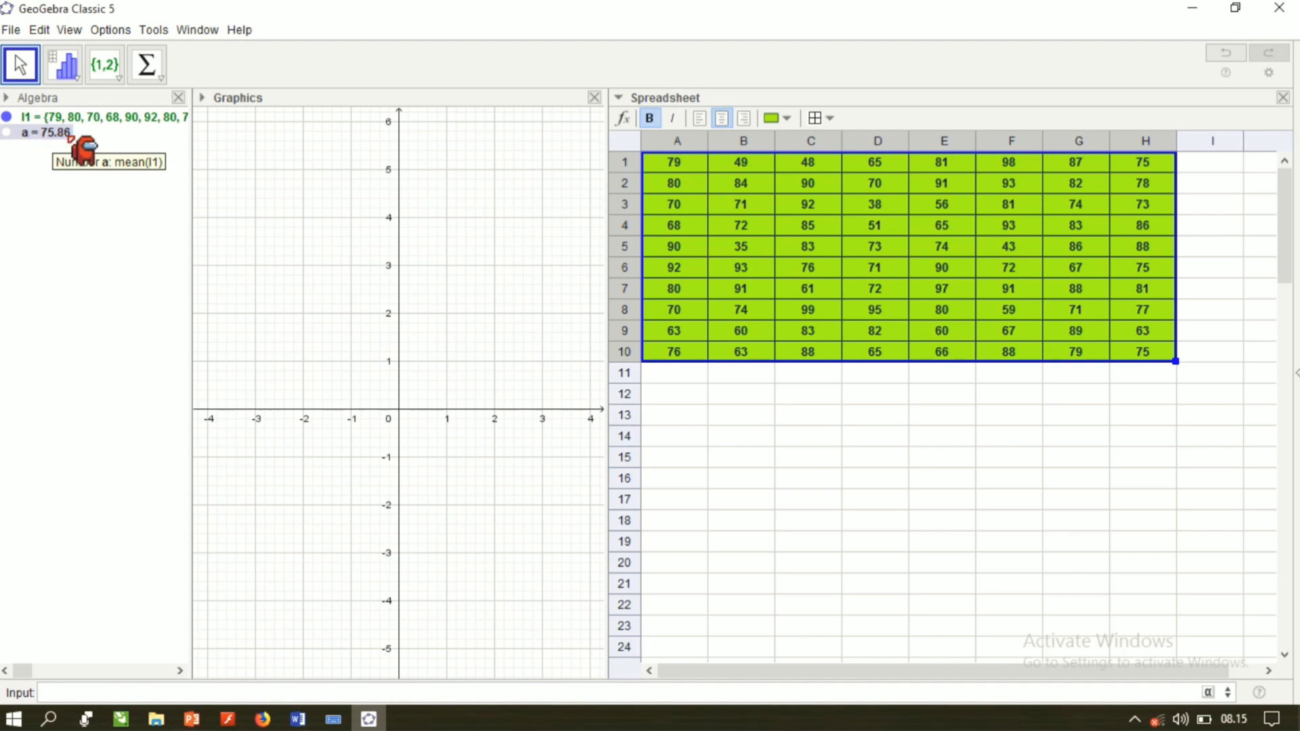
pyautogui.rightClick(71, 138)
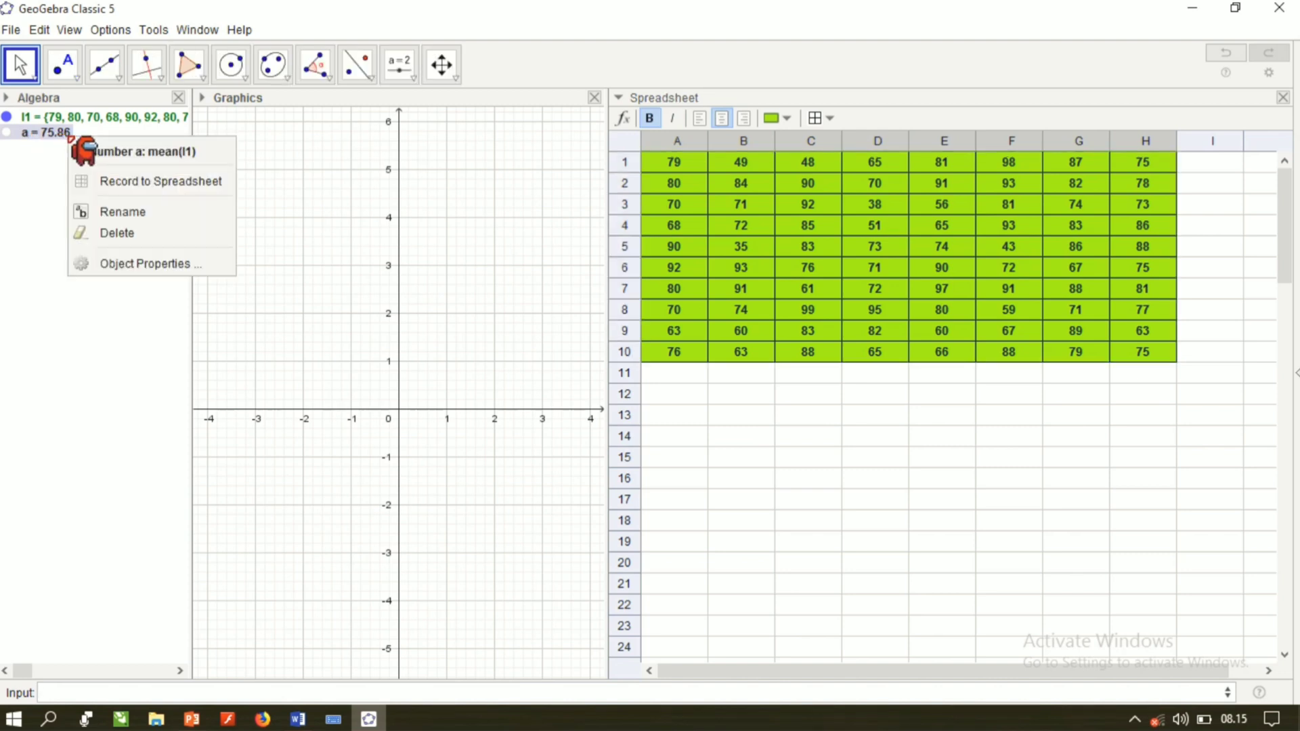
pyautogui.click(147, 213)
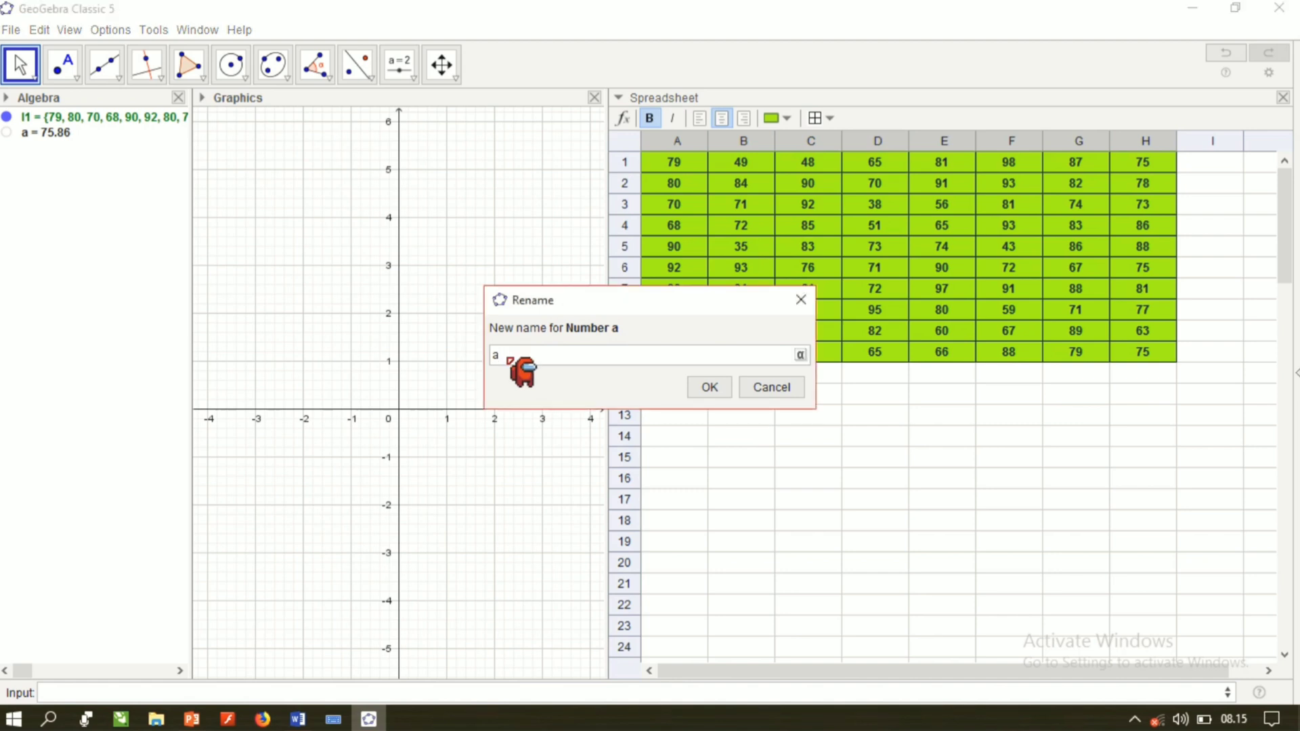
pyautogui.press('BackSpace')
pyautogui.write('mean')
pyautogui.click(722, 386)
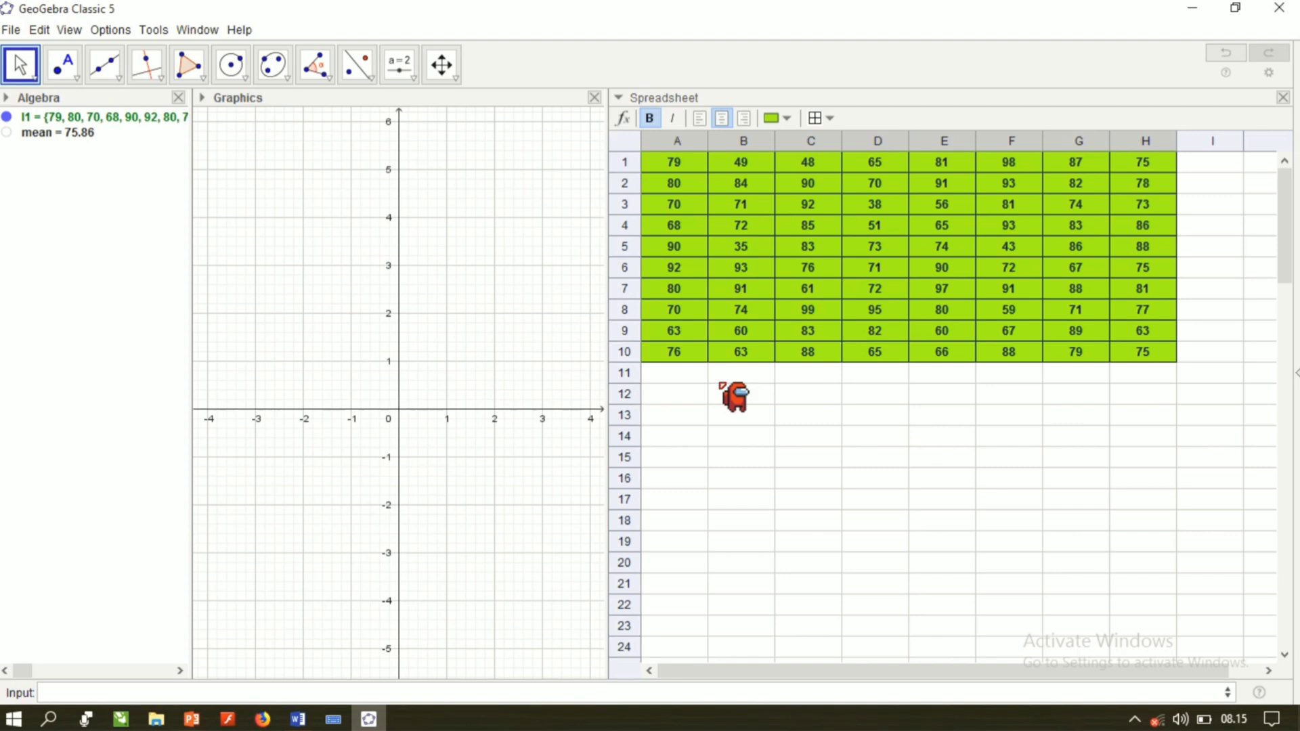
# Step: Calculate the median of the data list with the command Median(l1)
pyautogui.click(68, 698)
pyautogui.write('median')
pyautogui.press('BackSpace')
pyautogui.press('BackSpace')
pyautogui.press('BackSpace')
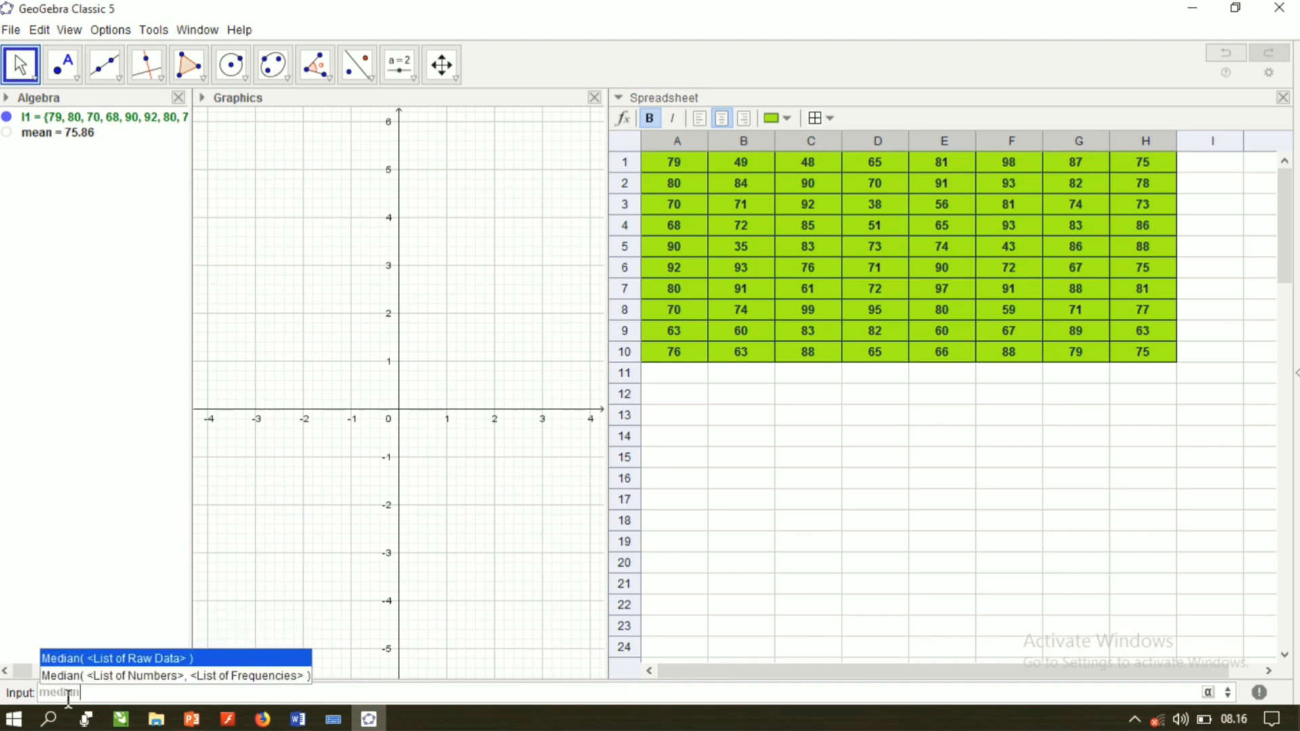
pyautogui.press('Return')
pyautogui.write('l1')
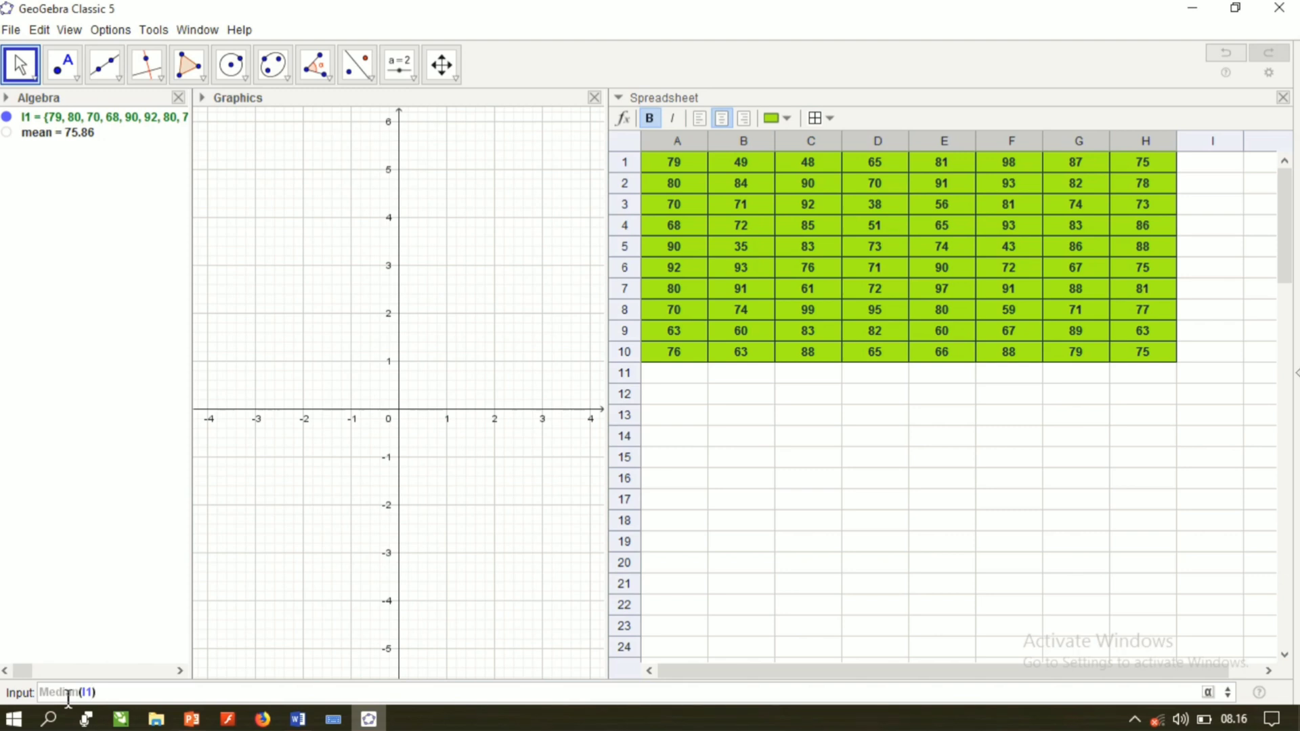
pyautogui.press('Return')
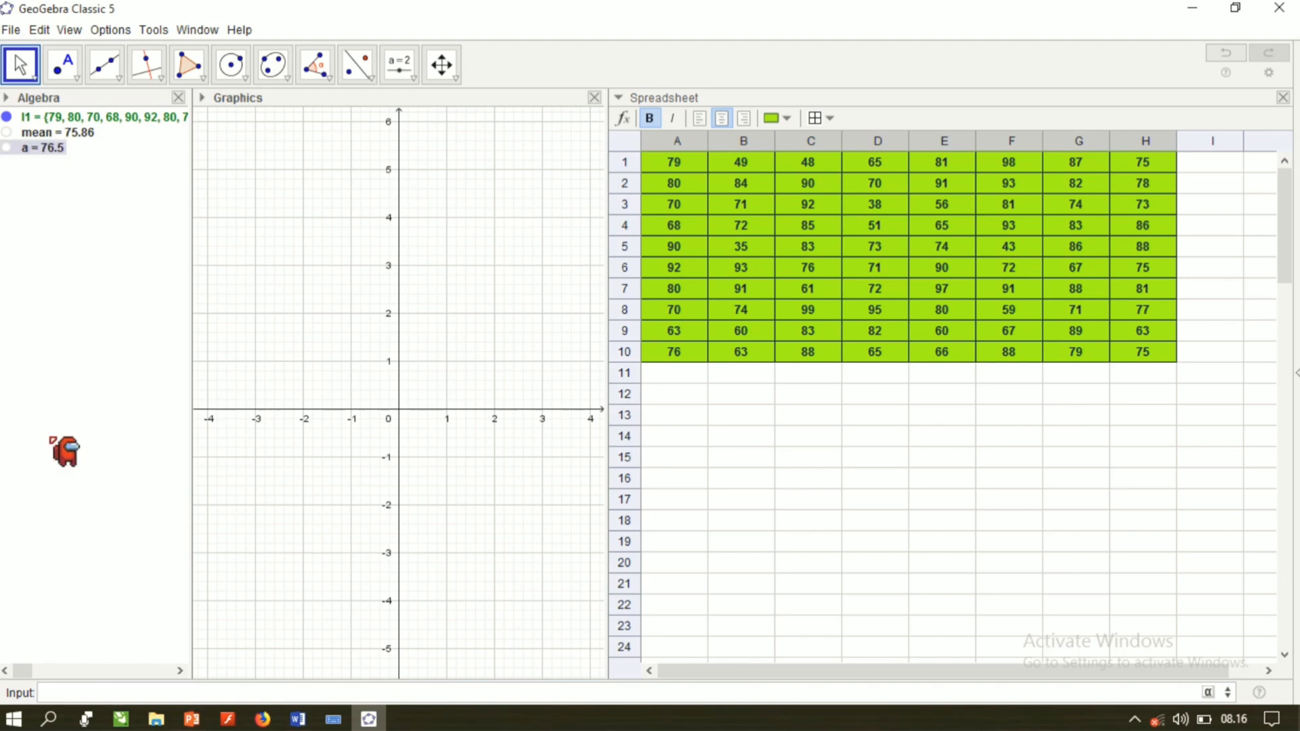
# Step: Rename the calculated median value, number a, as median
pyautogui.rightClick(61, 153)
pyautogui.click(116, 228)
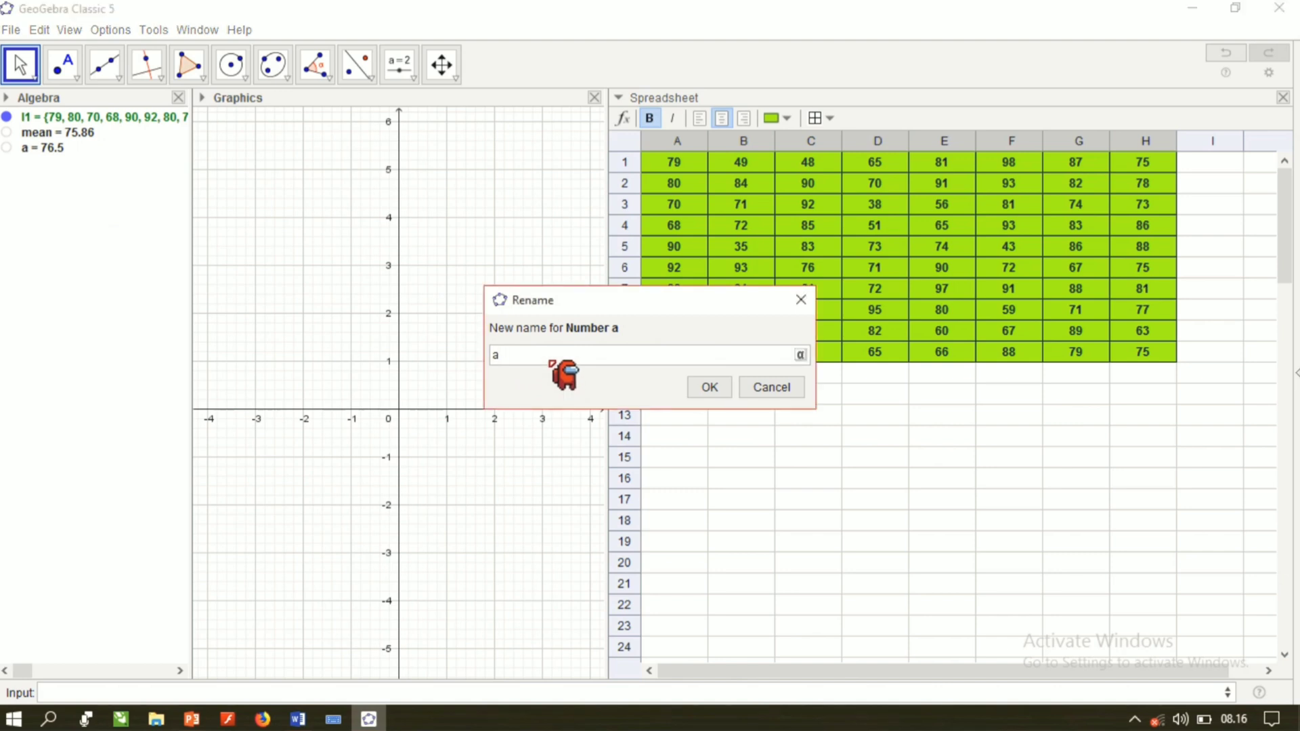
pyautogui.press('BackSpace')
pyautogui.write('median')
pyautogui.click(719, 387)
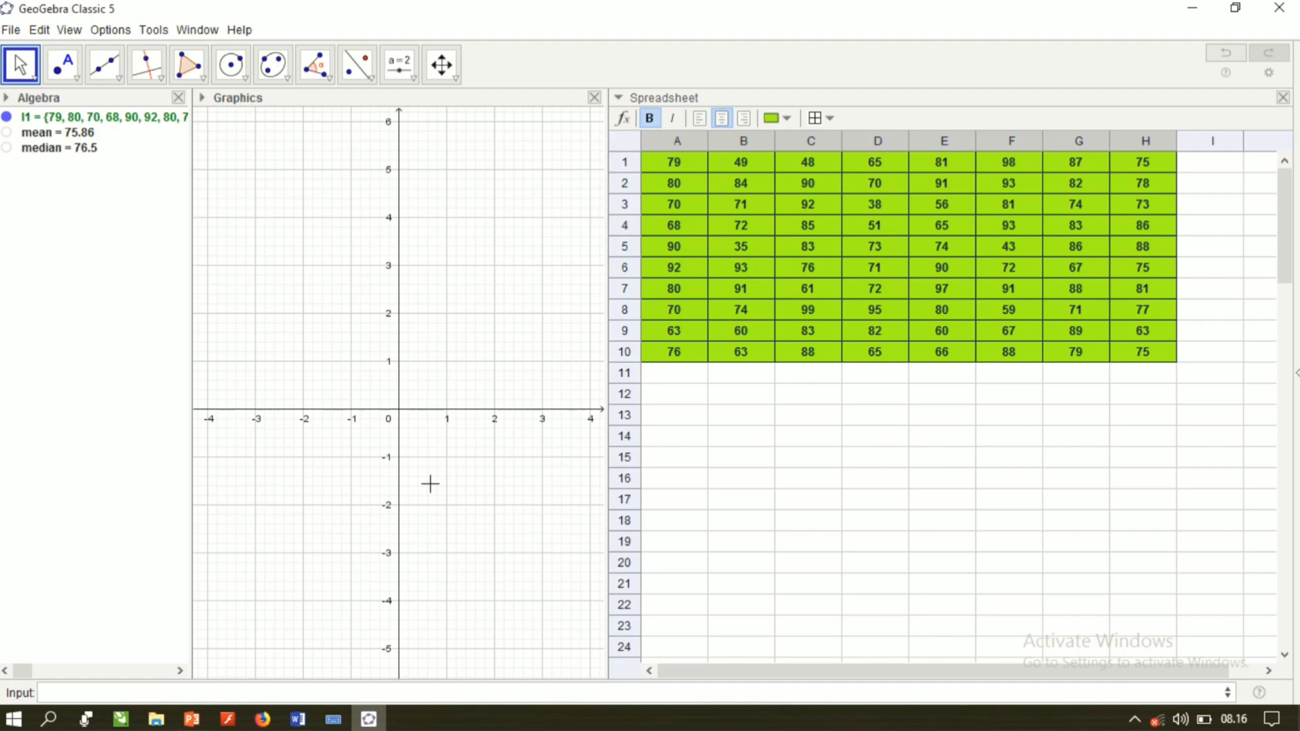
# Step: Calculate the mode of the data list with the command Mode(l1)
pyautogui.click(54, 694)
pyautogui.write('mod')
pyautogui.press('Down')
pyautogui.press('Down')
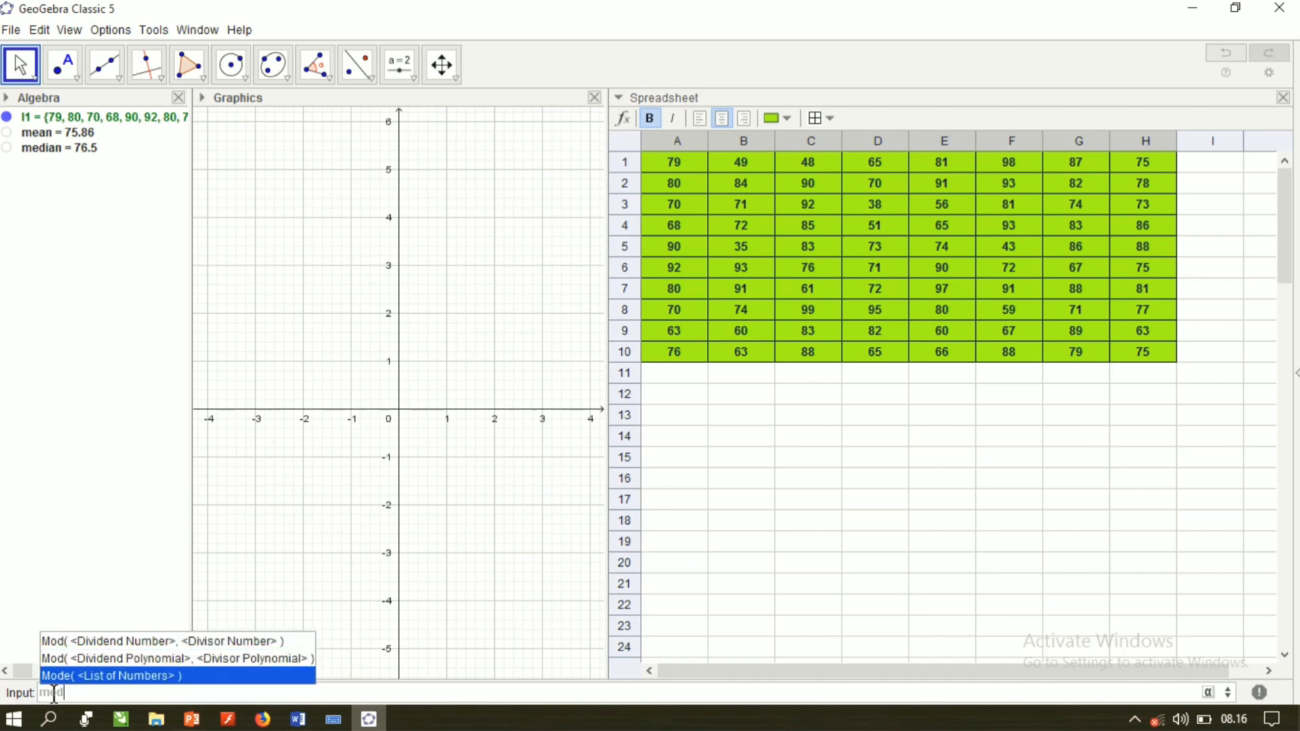
pyautogui.press('Return')
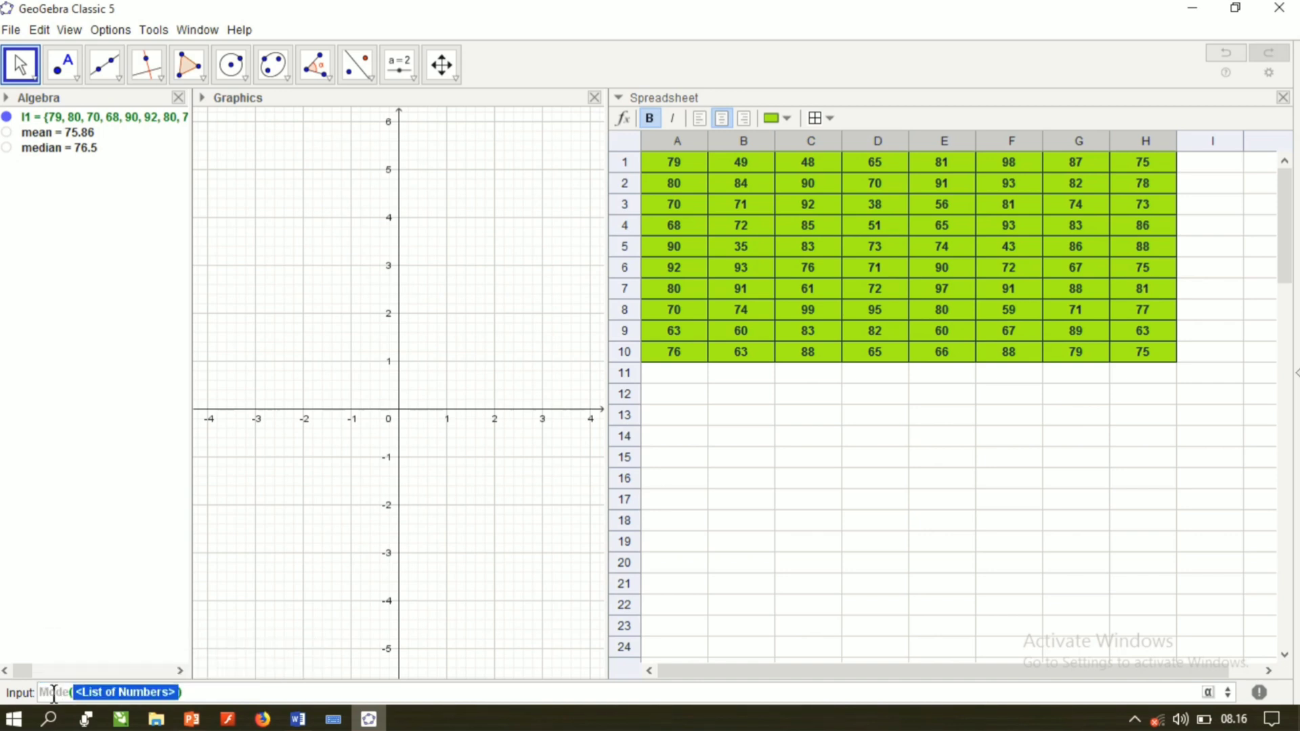
pyautogui.write('l1')
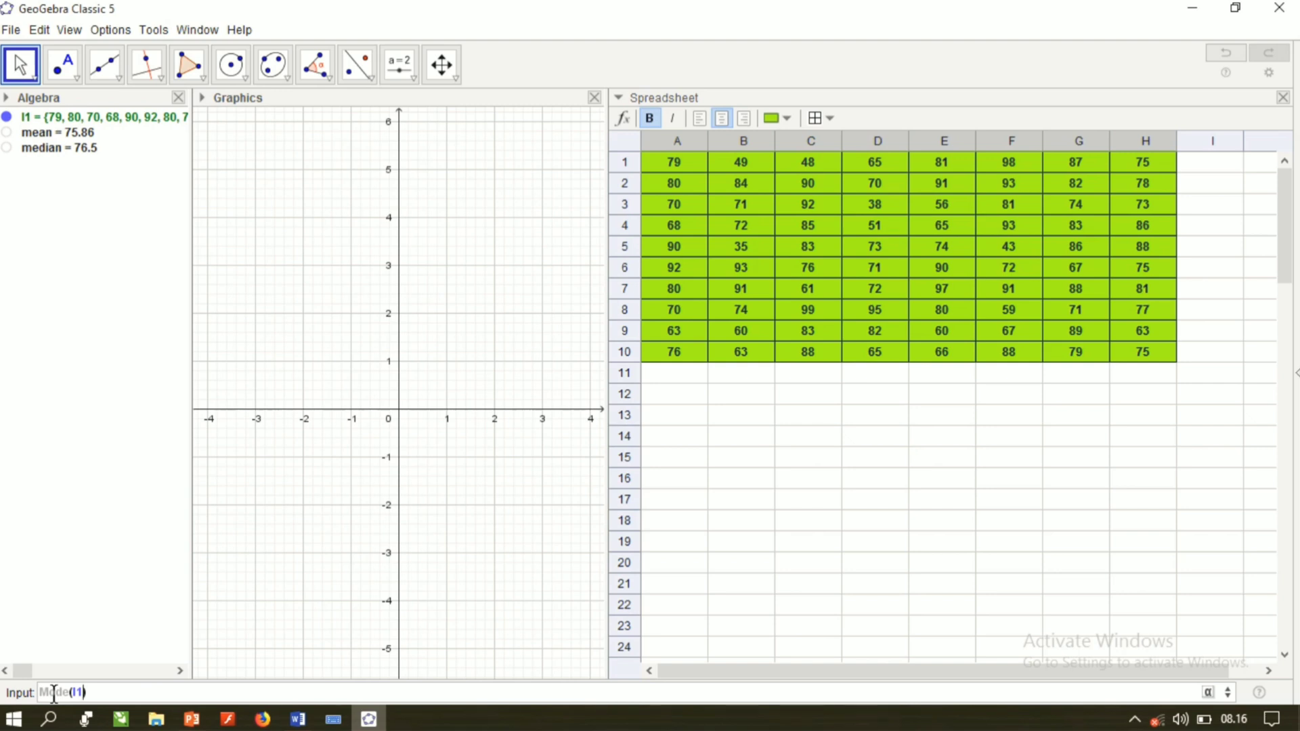
pyautogui.press('Return')
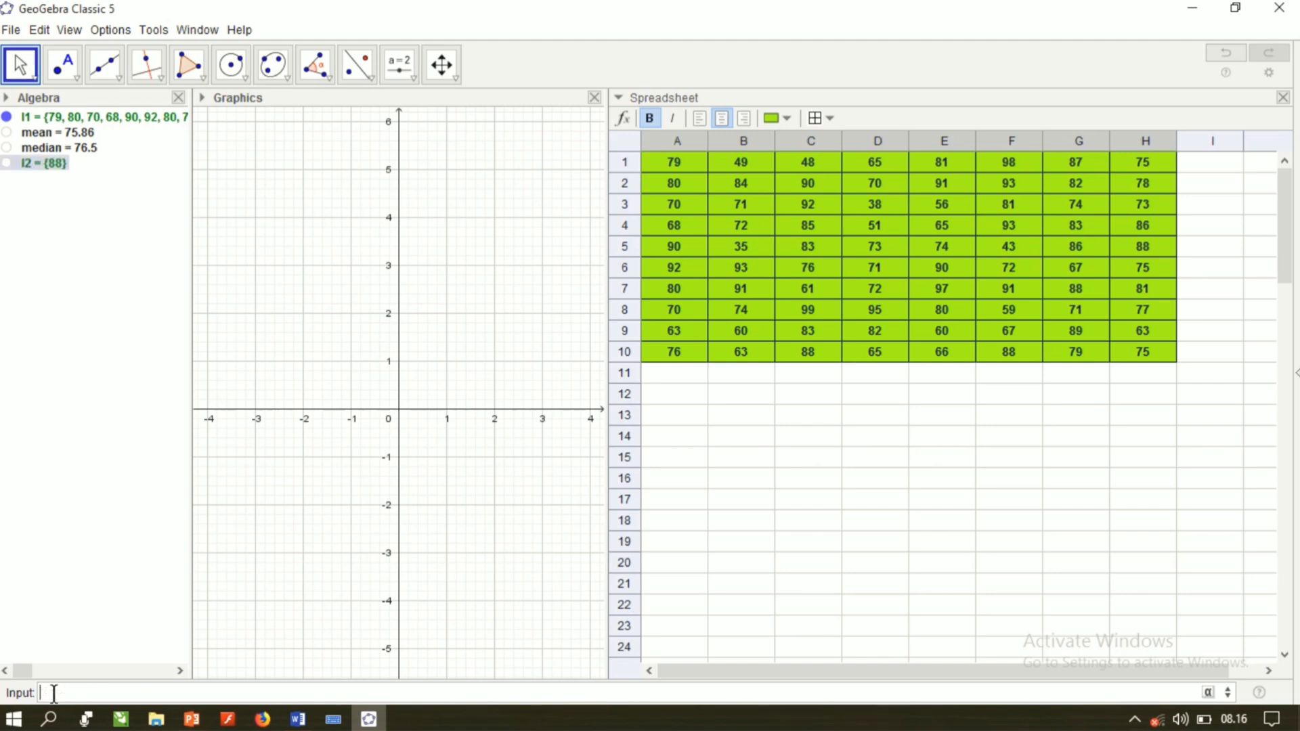
# Step: Rename the list holding the calculated mode as modus
pyautogui.rightClick(62, 168)
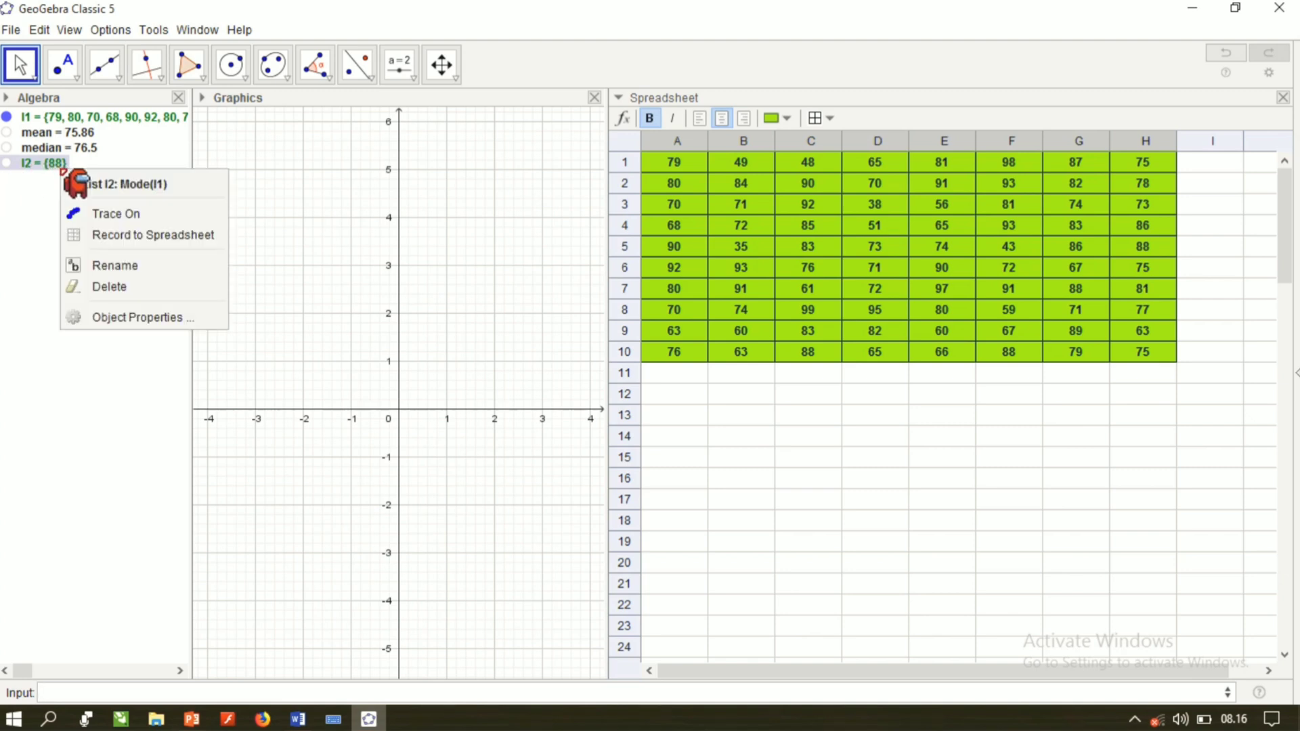
pyautogui.click(130, 266)
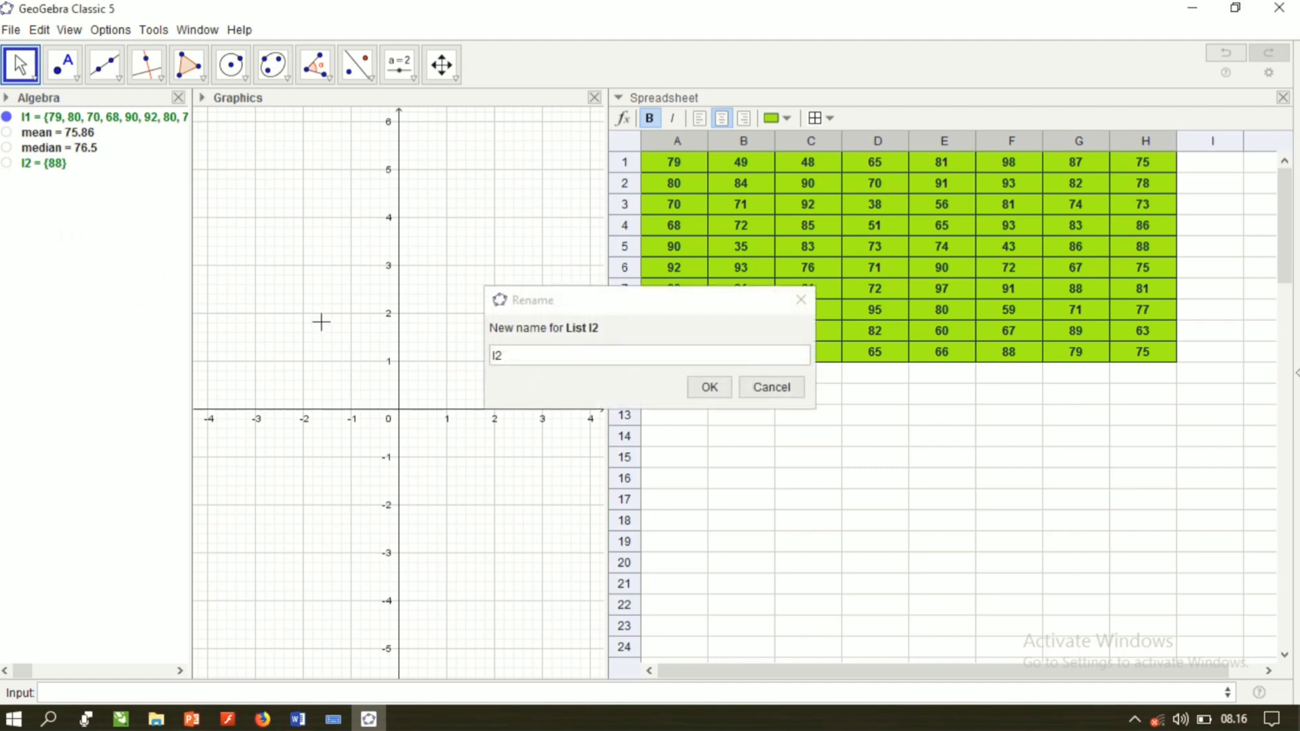
pyautogui.click(513, 363)
pyautogui.press('BackSpace')
pyautogui.press('BackSpace')
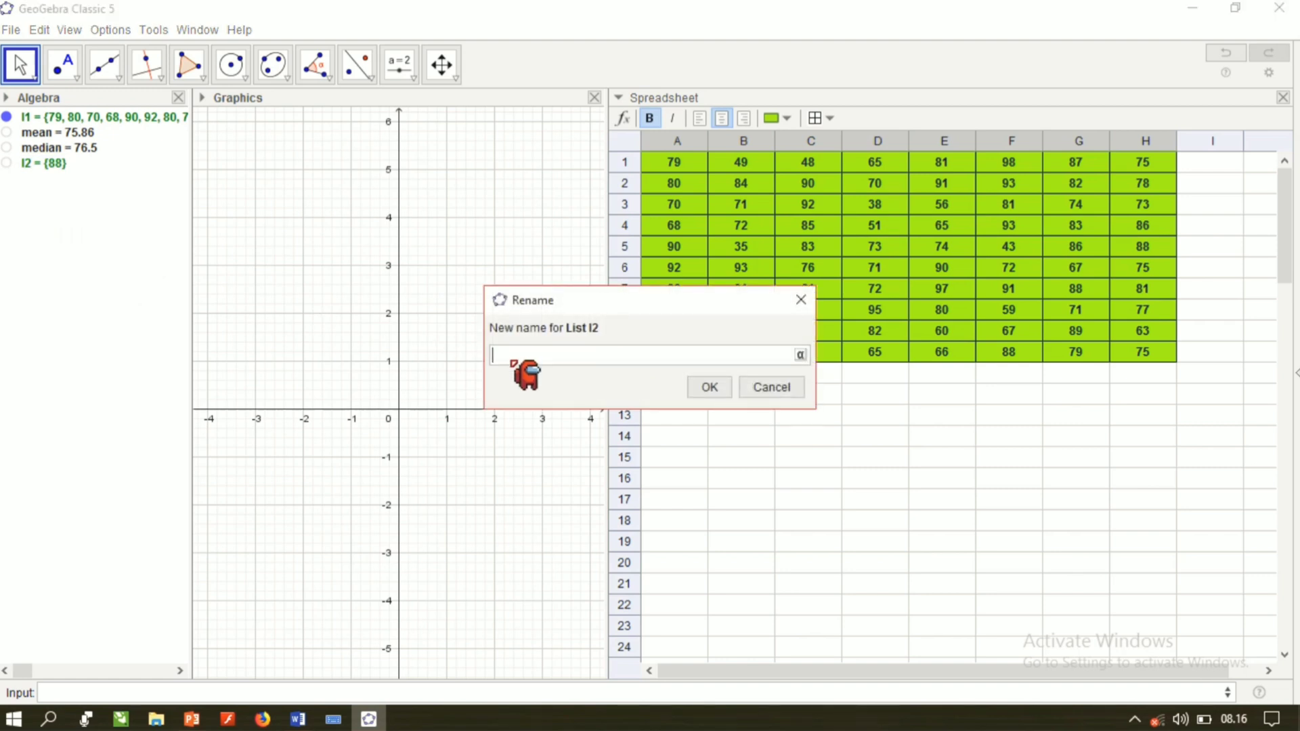
pyautogui.write('modus')
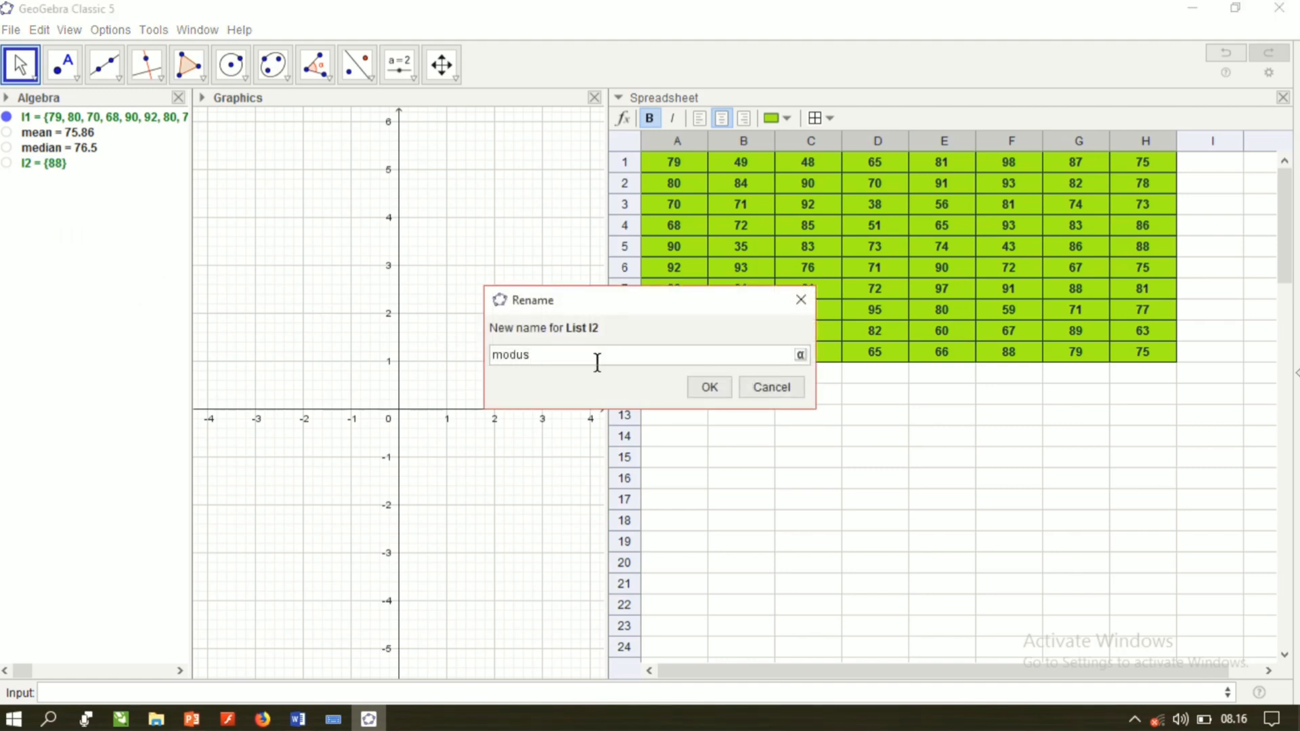
pyautogui.click(717, 389)
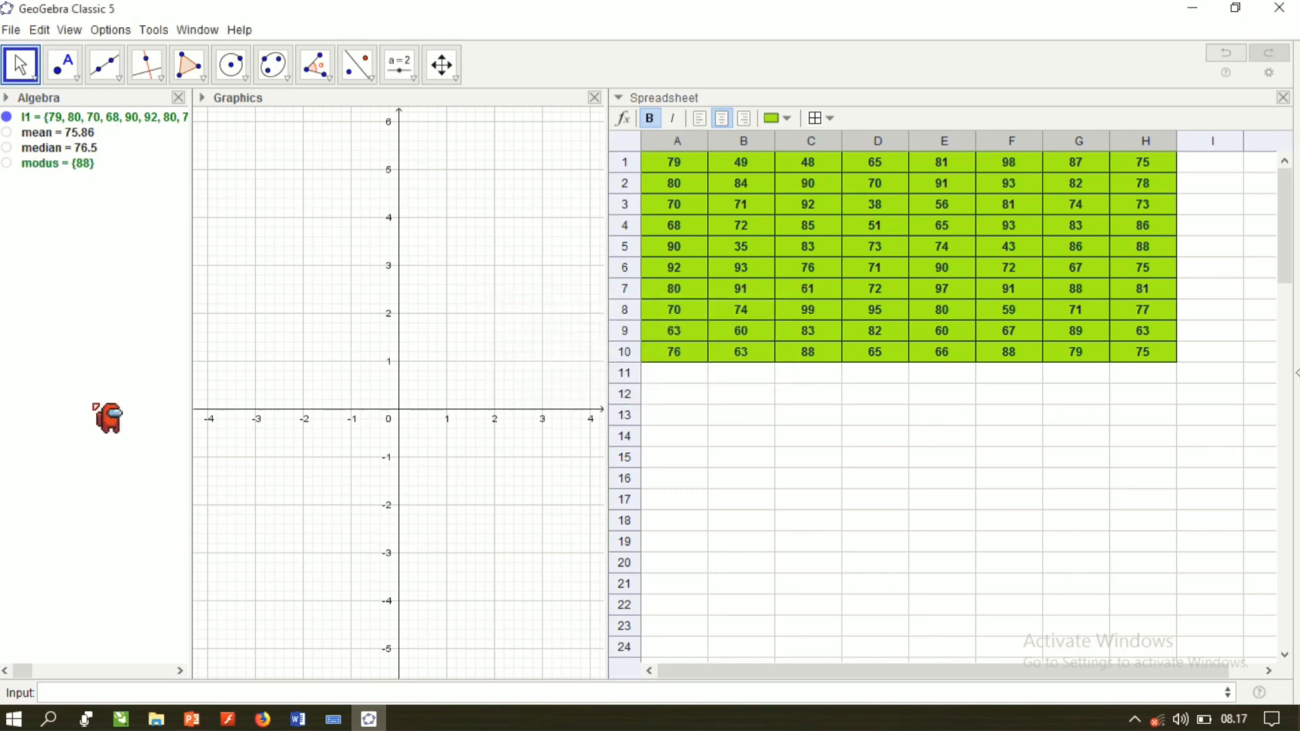
# Step: Calculate the first quartile of the data list with the command Quartile1(l1)
pyautogui.click(57, 691)
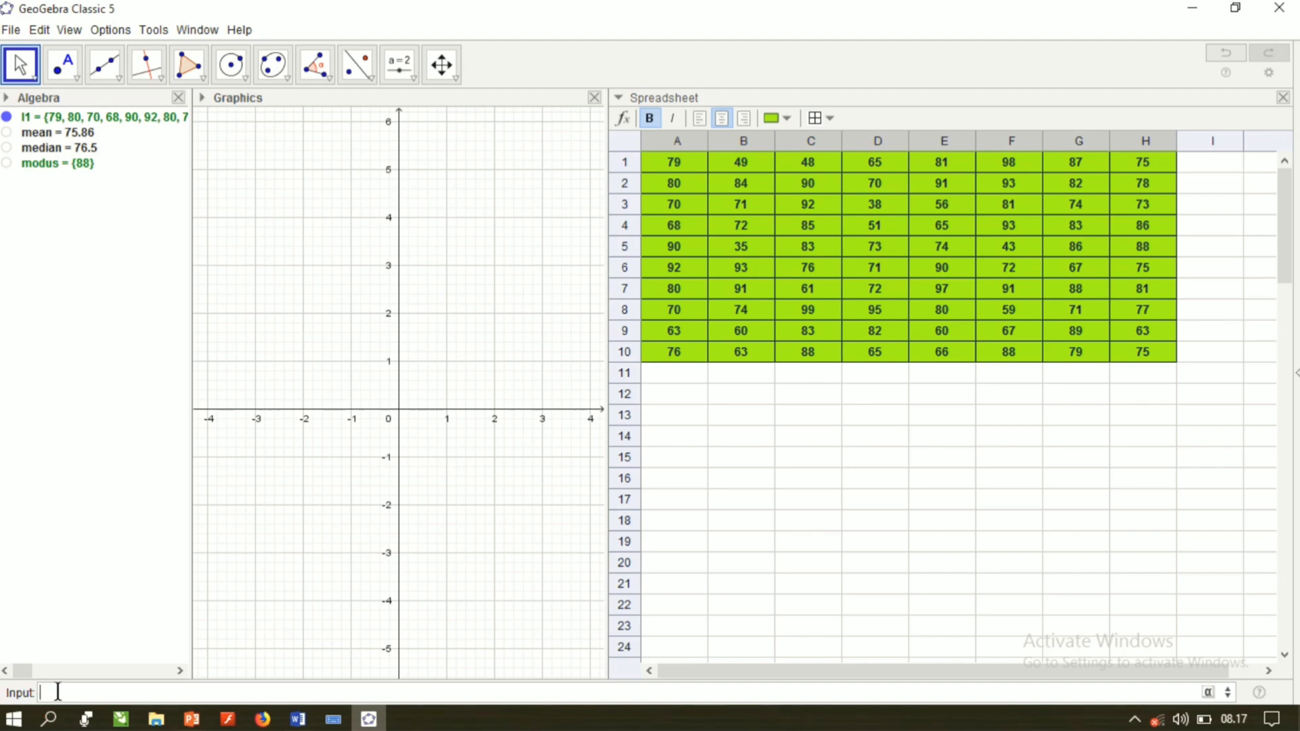
pyautogui.write('quarti')
pyautogui.press('Return')
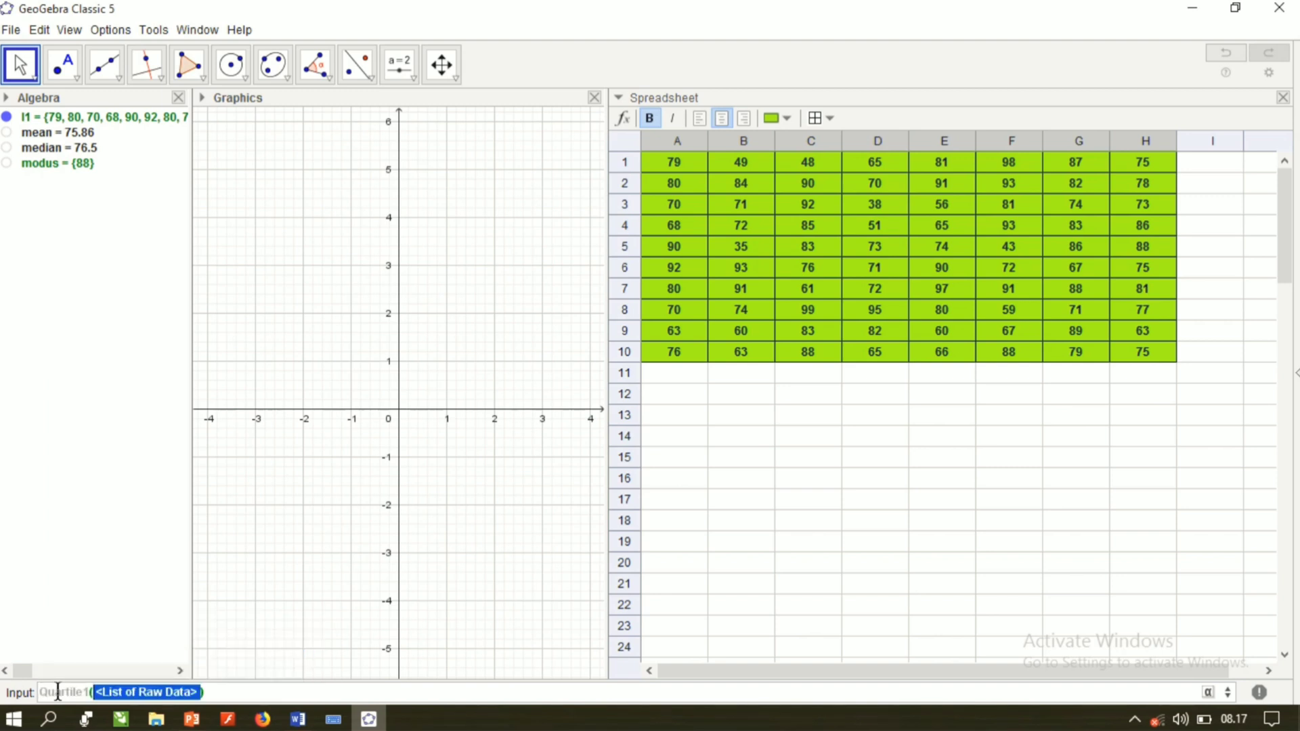
pyautogui.write('l')
pyautogui.write('1(l1')
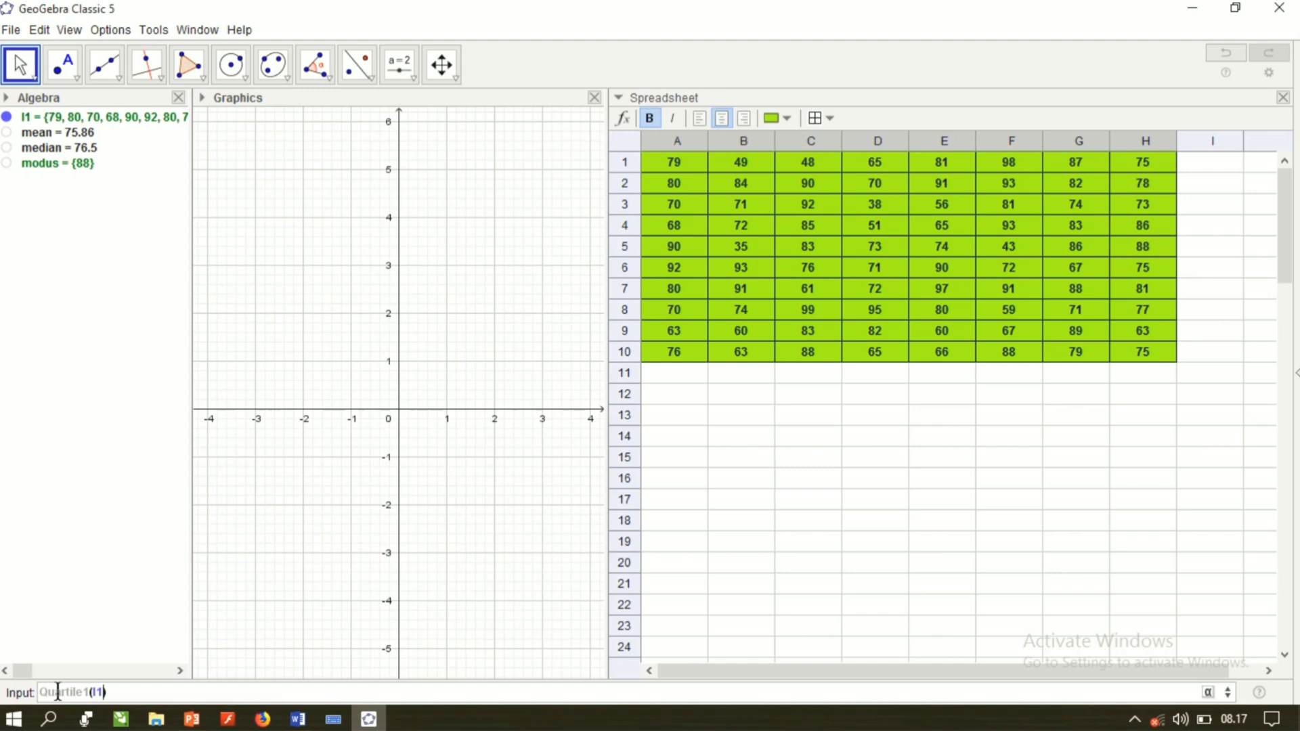
pyautogui.press('Return')
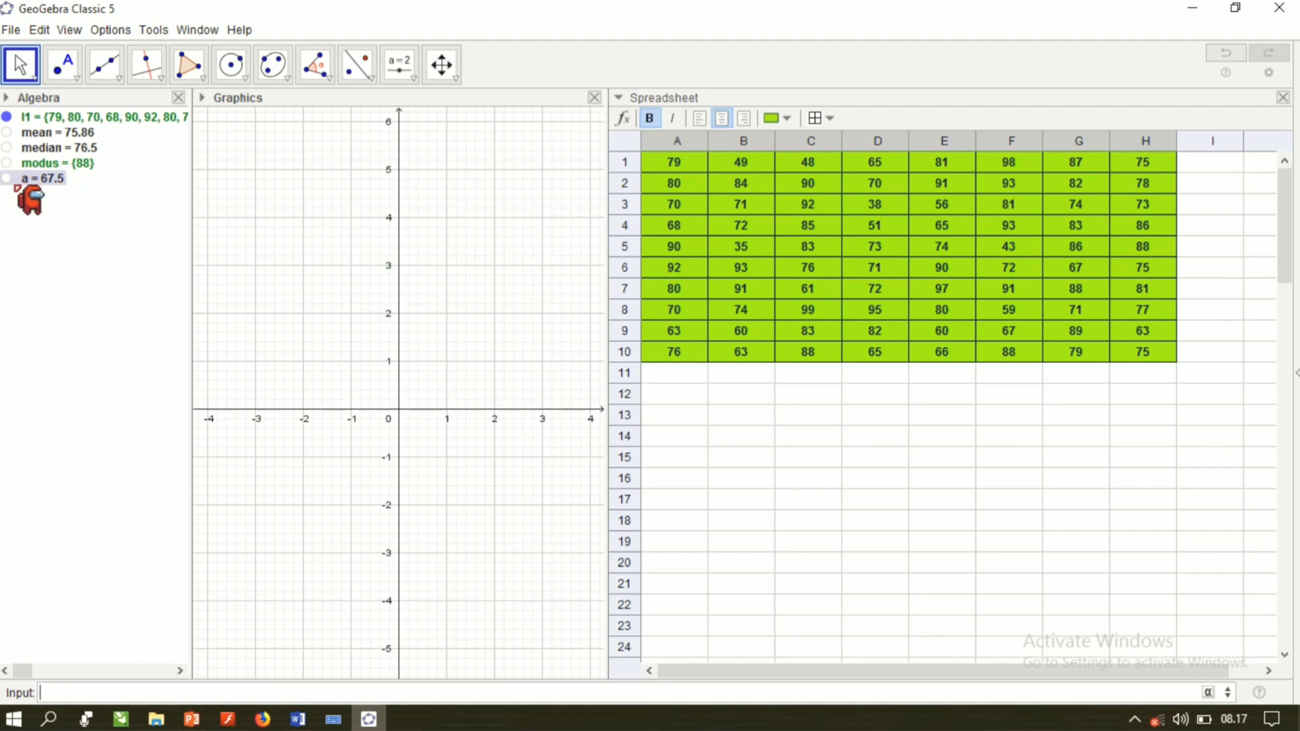
# Step: Rename the calculated first quartile, number a, as q1
pyautogui.rightClick(63, 182)
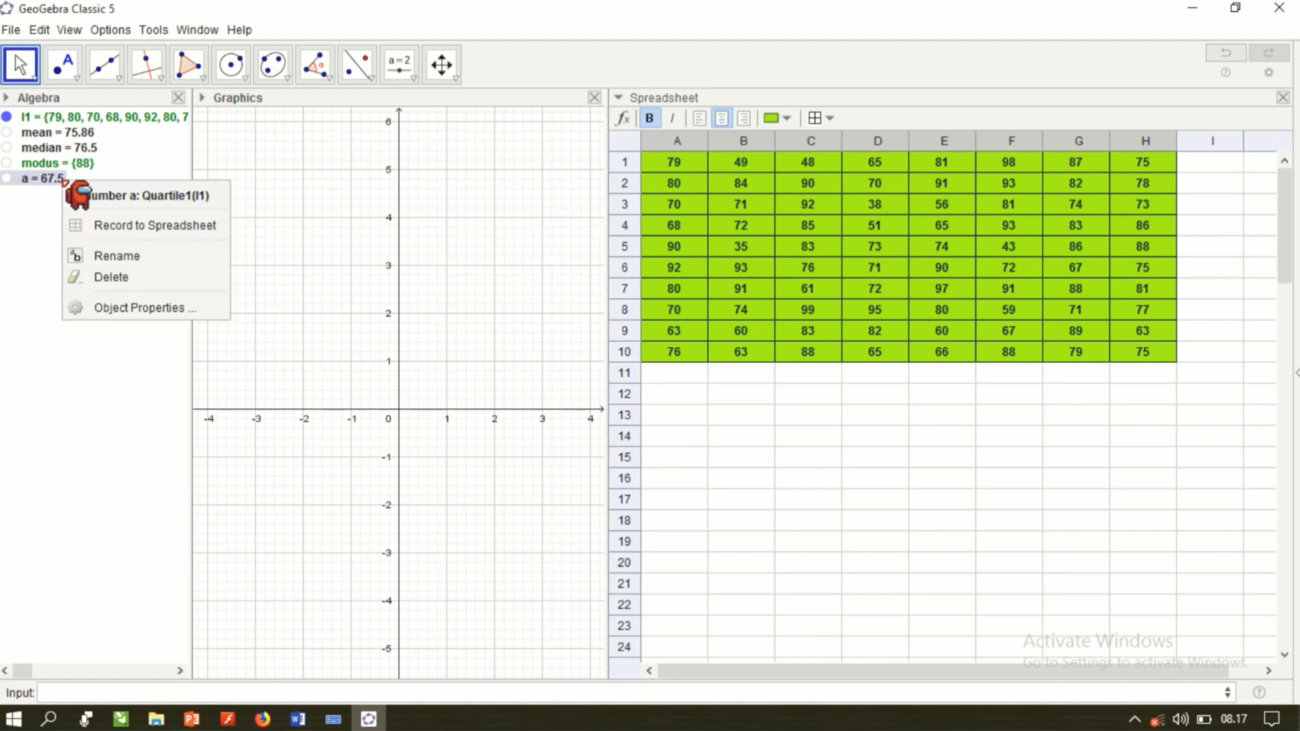
pyautogui.click(133, 258)
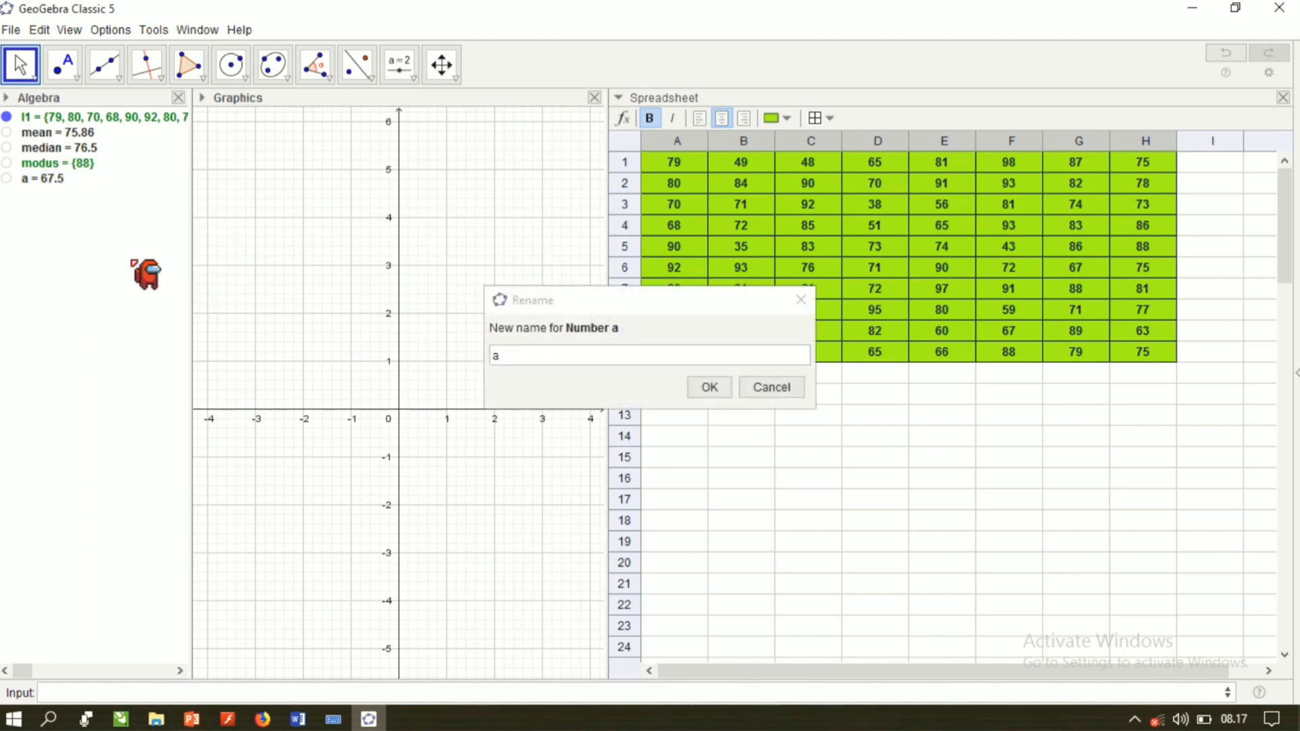
pyautogui.click(514, 358)
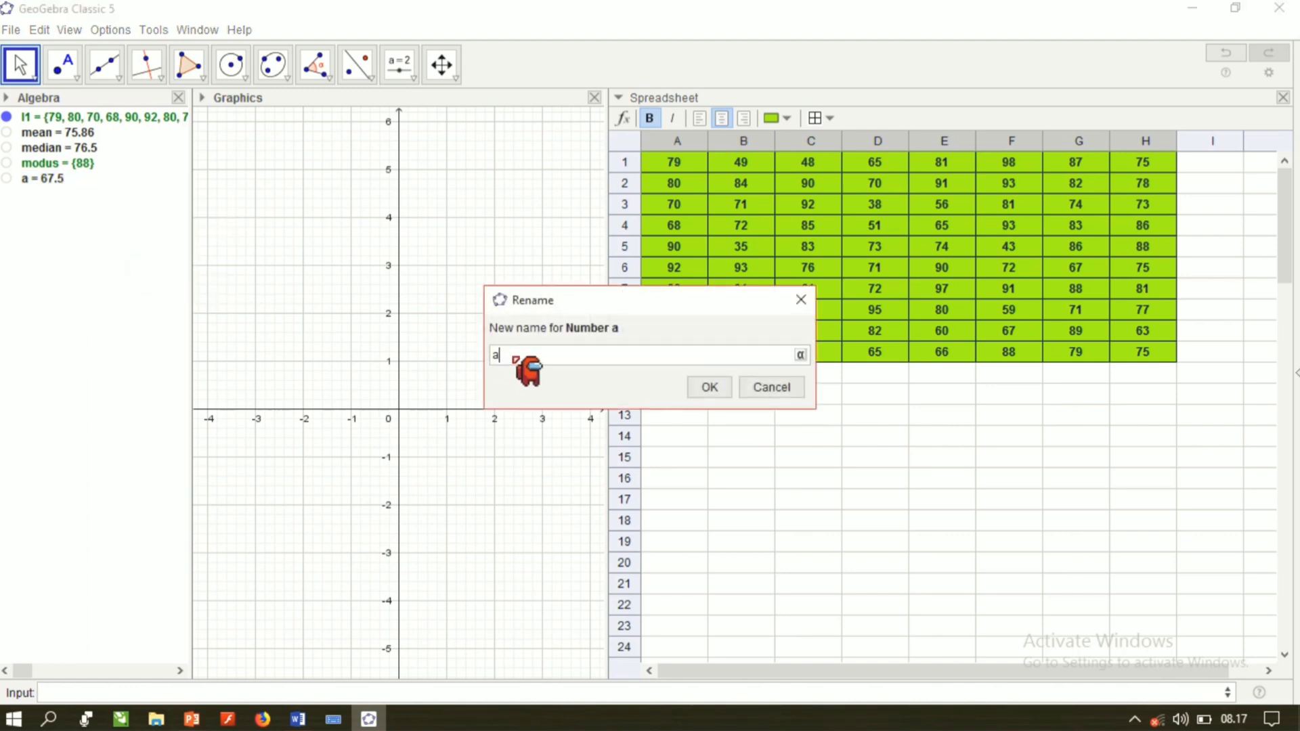
pyautogui.press('BackSpace')
pyautogui.write('q1')
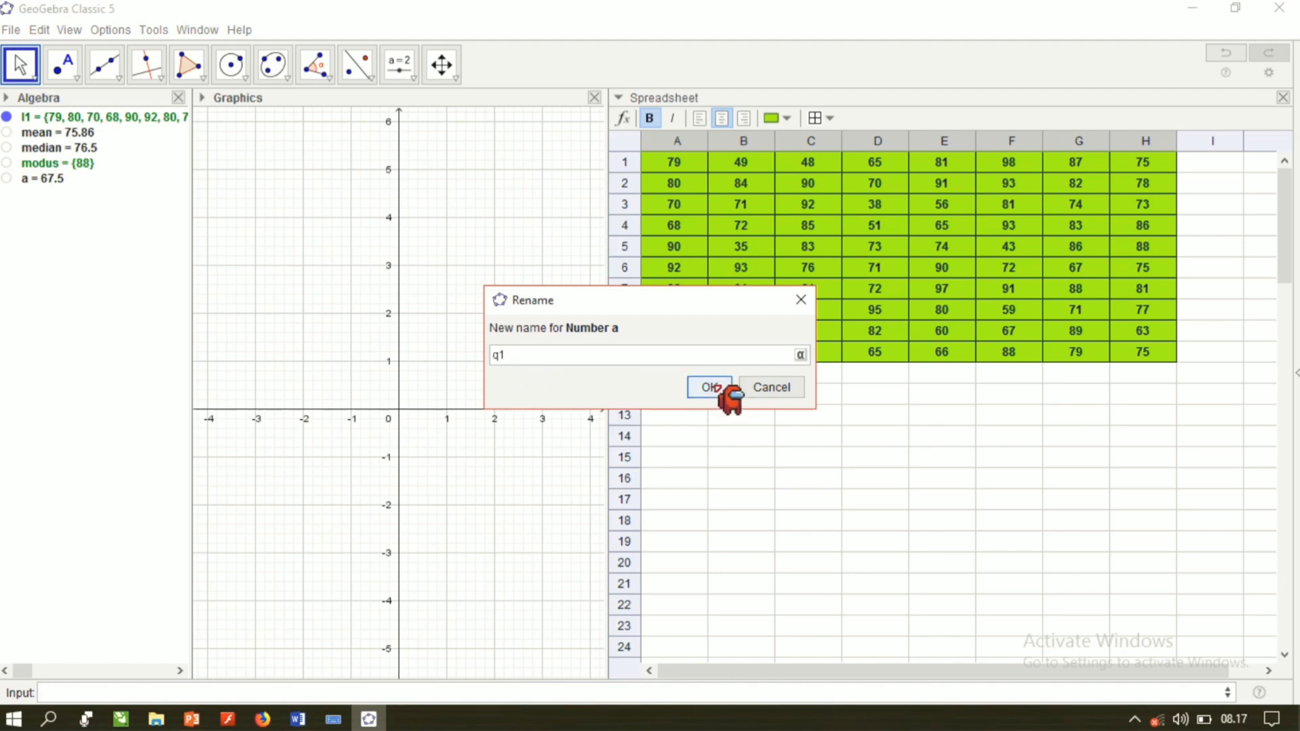
pyautogui.click(711, 388)
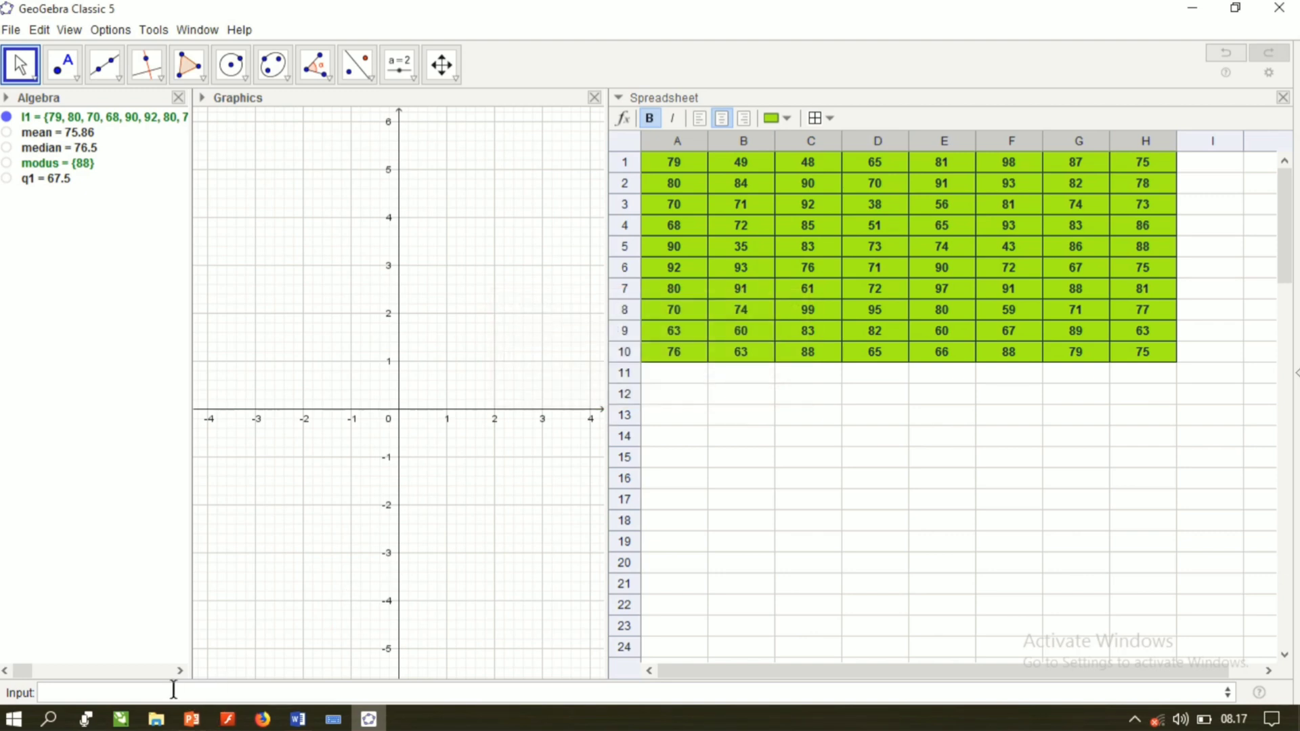
# Step: Calculate the third quartile of the data list with the command Quartile3(l1)
pyautogui.click(106, 693)
pyautogui.write('quar')
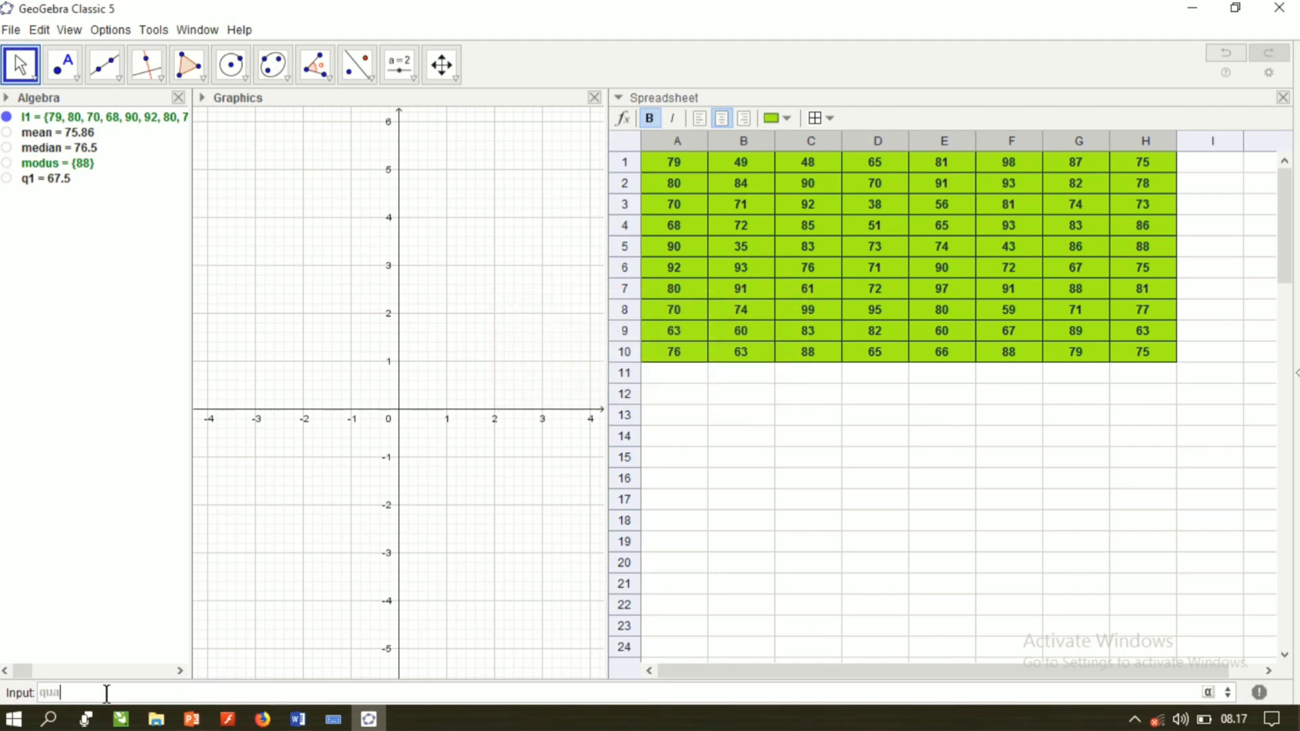
pyautogui.press('Down')
pyautogui.press('Down')
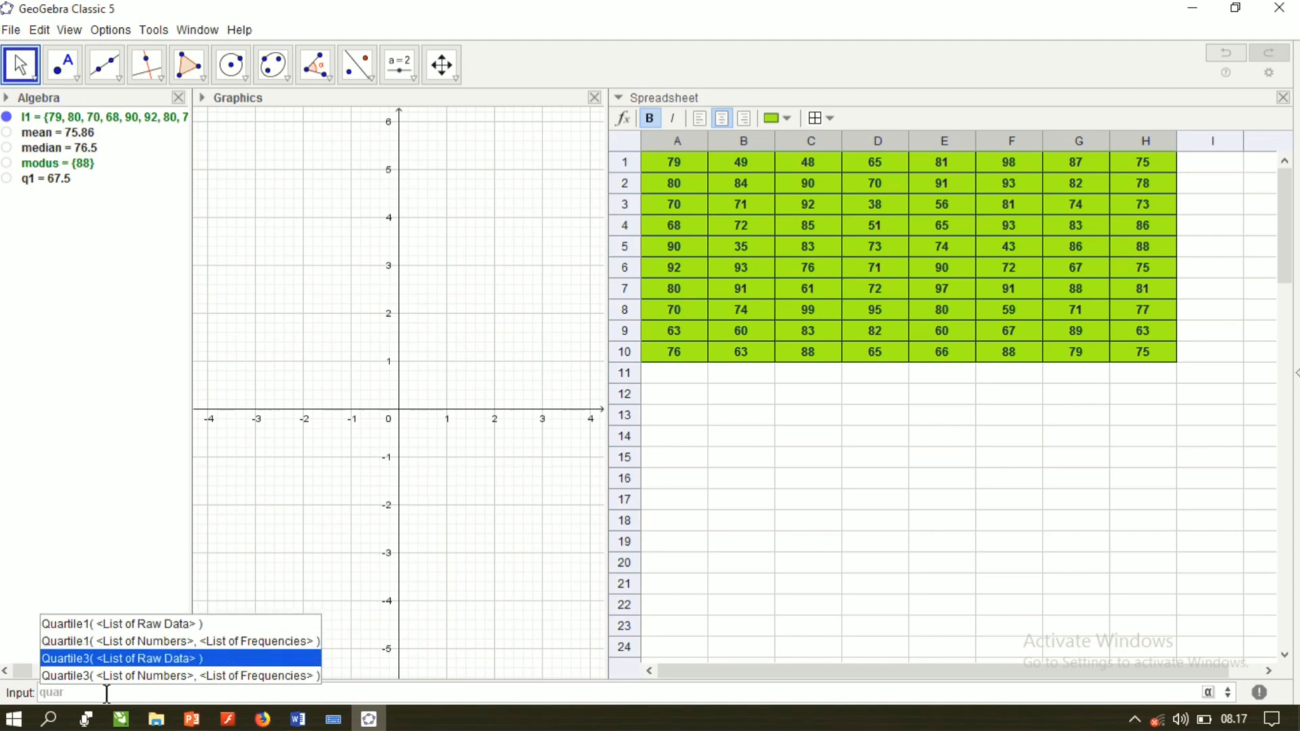
pyautogui.press('Return')
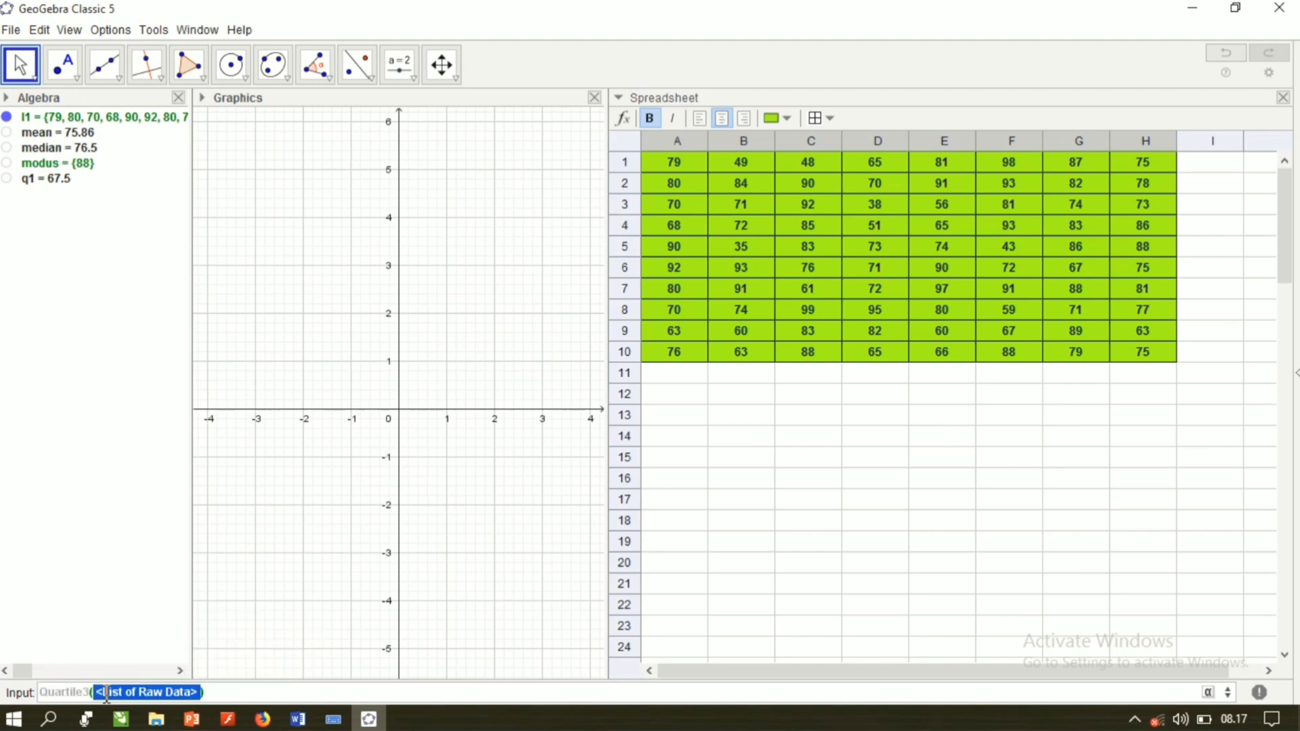
pyautogui.write('l1')
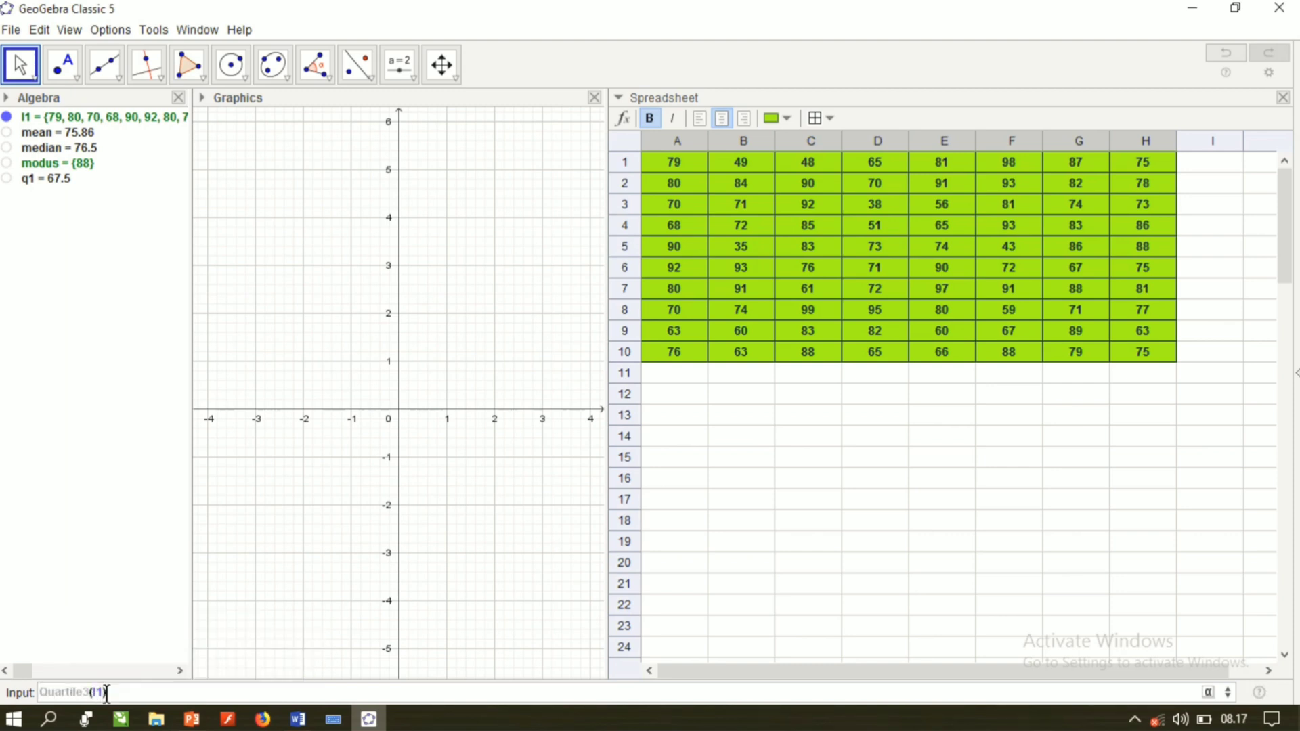
pyautogui.press('Return')
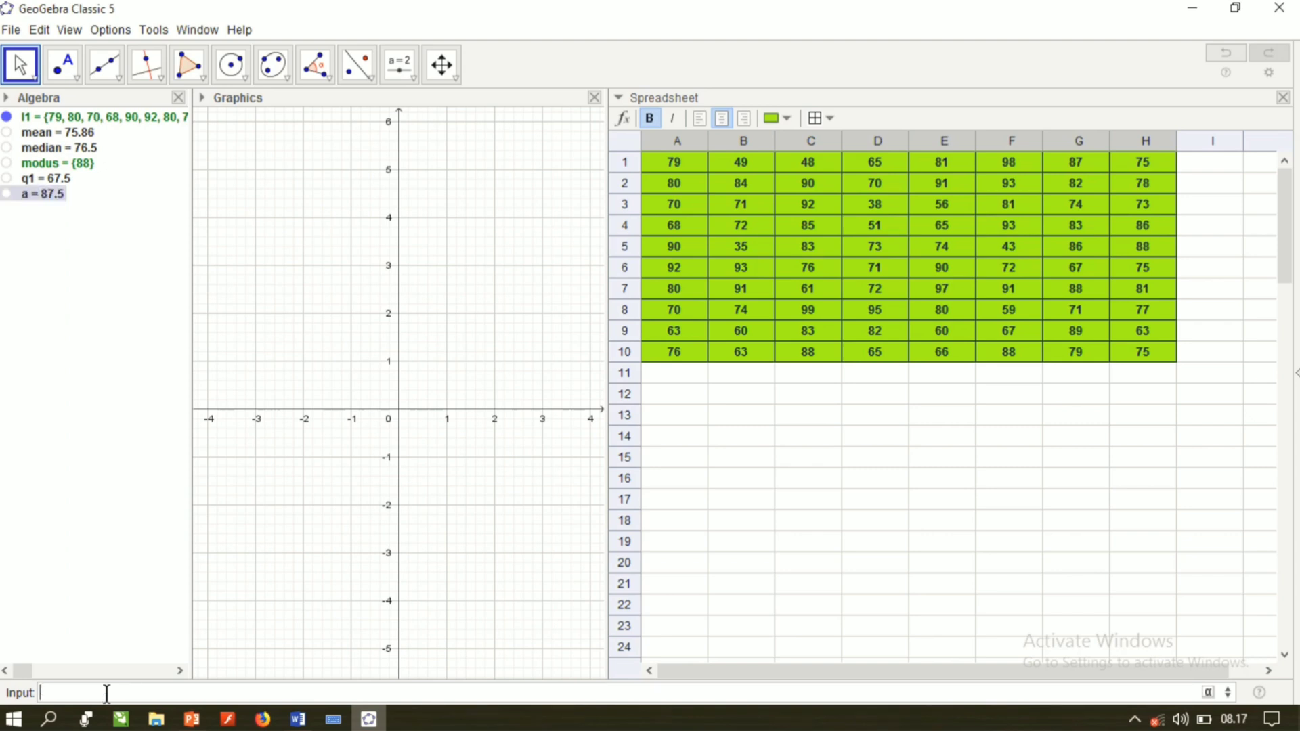
# Step: Rename the calculated third quartile, number a, as q3
pyautogui.rightClick(58, 196)
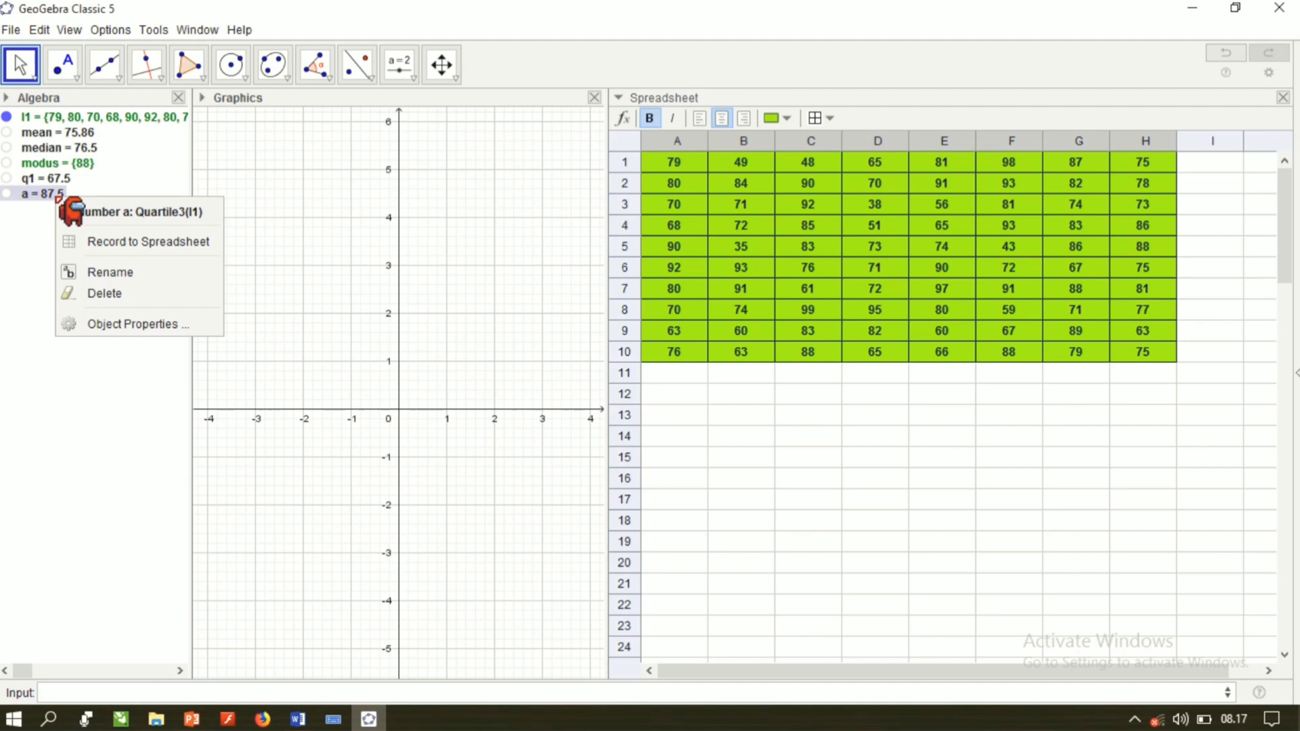
pyautogui.click(122, 272)
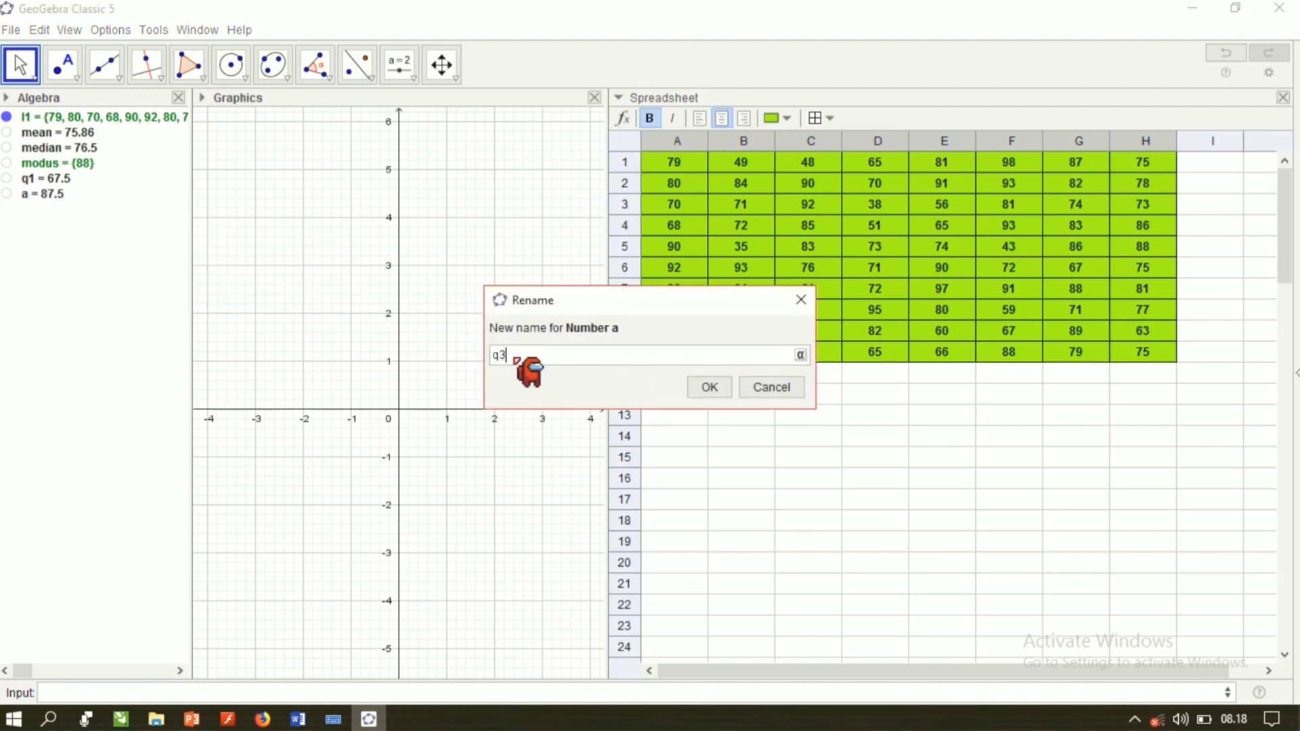
pyautogui.click(708, 385)
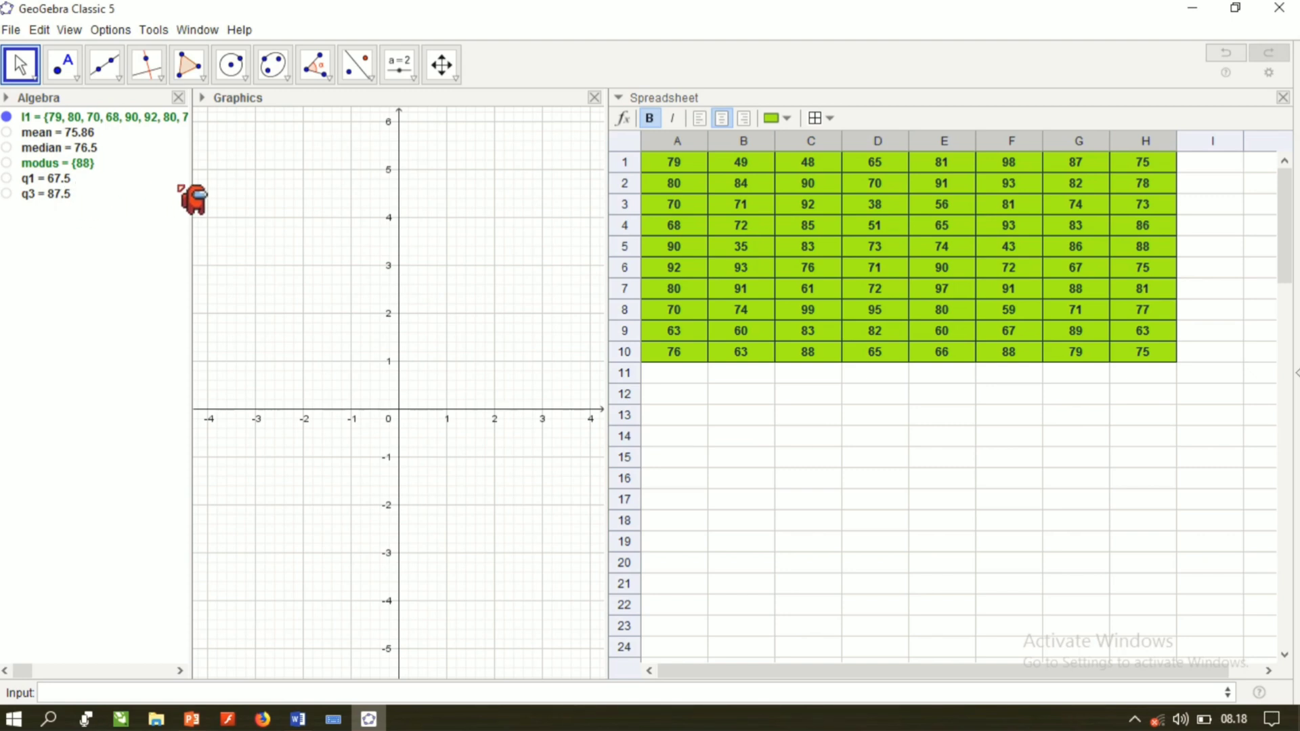
# Step: Widen the Algebra view and run a One Variable Analysis on the spreadsheet data in cells A1:H10
pyautogui.moveTo(188, 186); pyautogui.dragTo(293, 189)
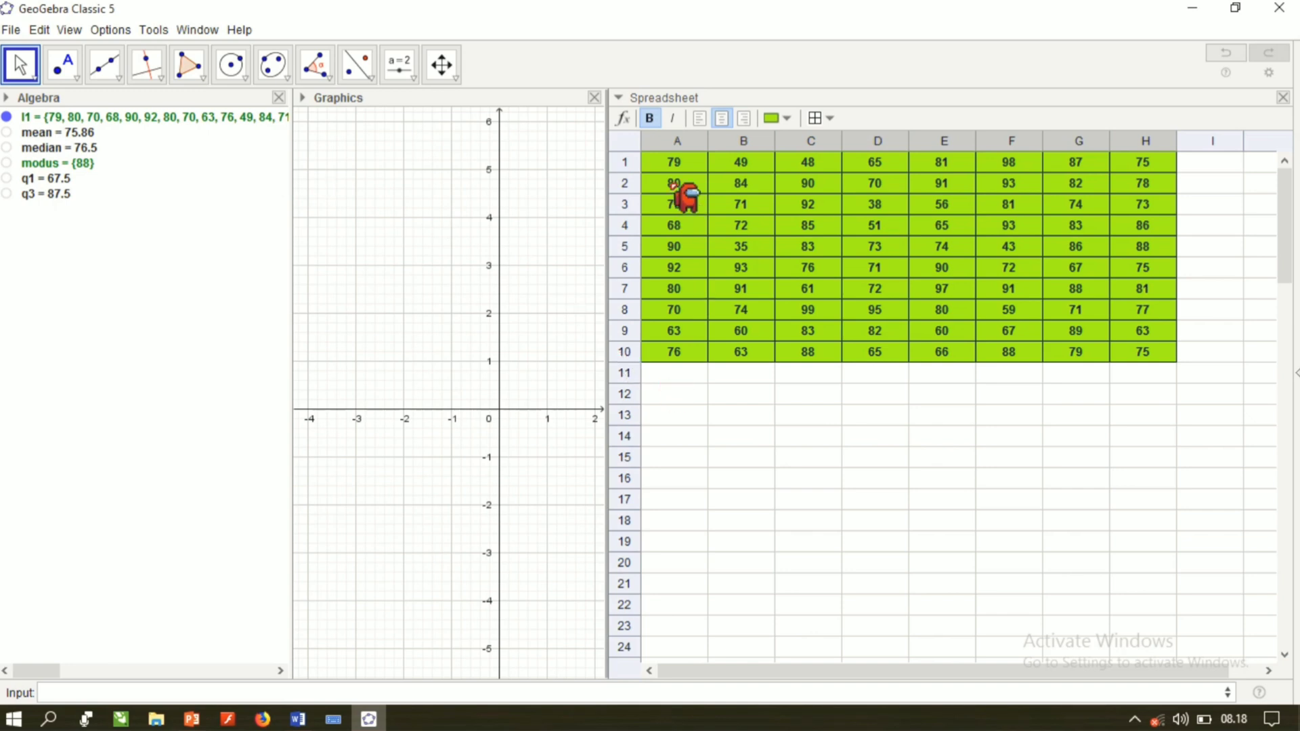
pyautogui.moveTo(675, 164); pyautogui.dragTo(1146, 352)
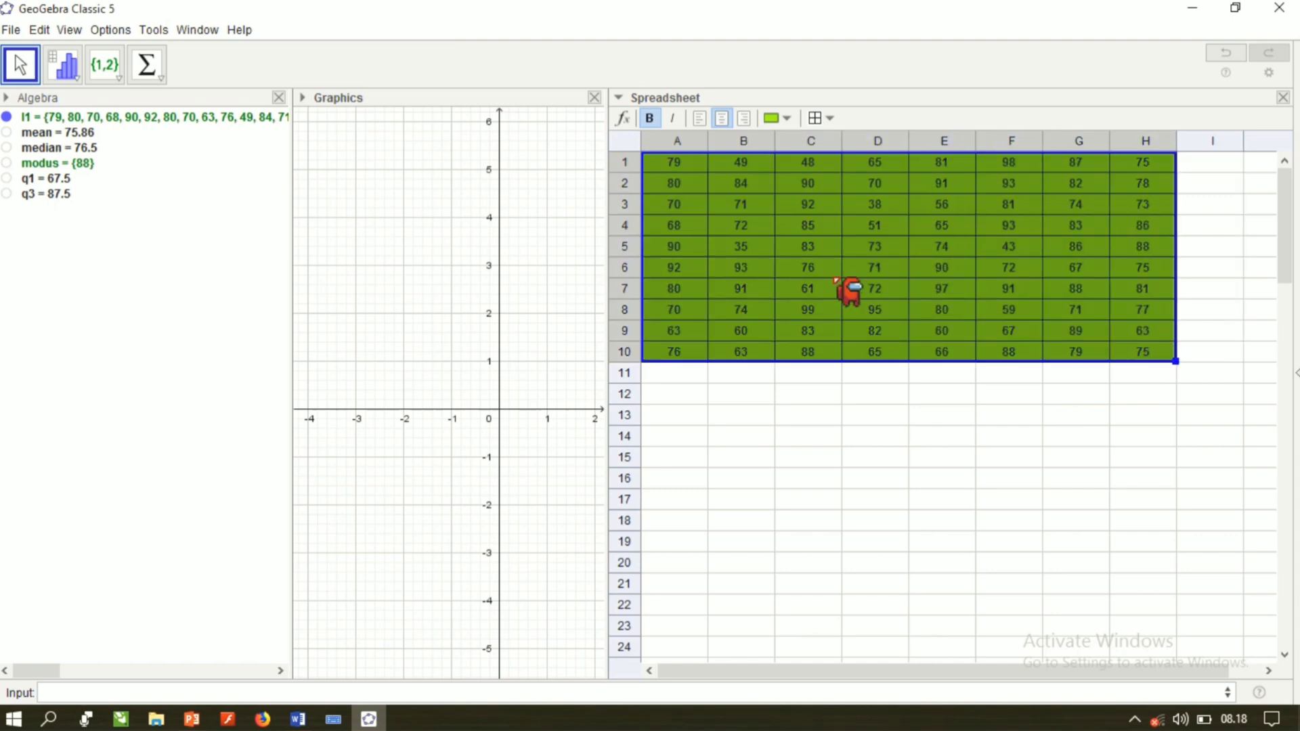
pyautogui.click(80, 80)
pyautogui.click(80, 109)
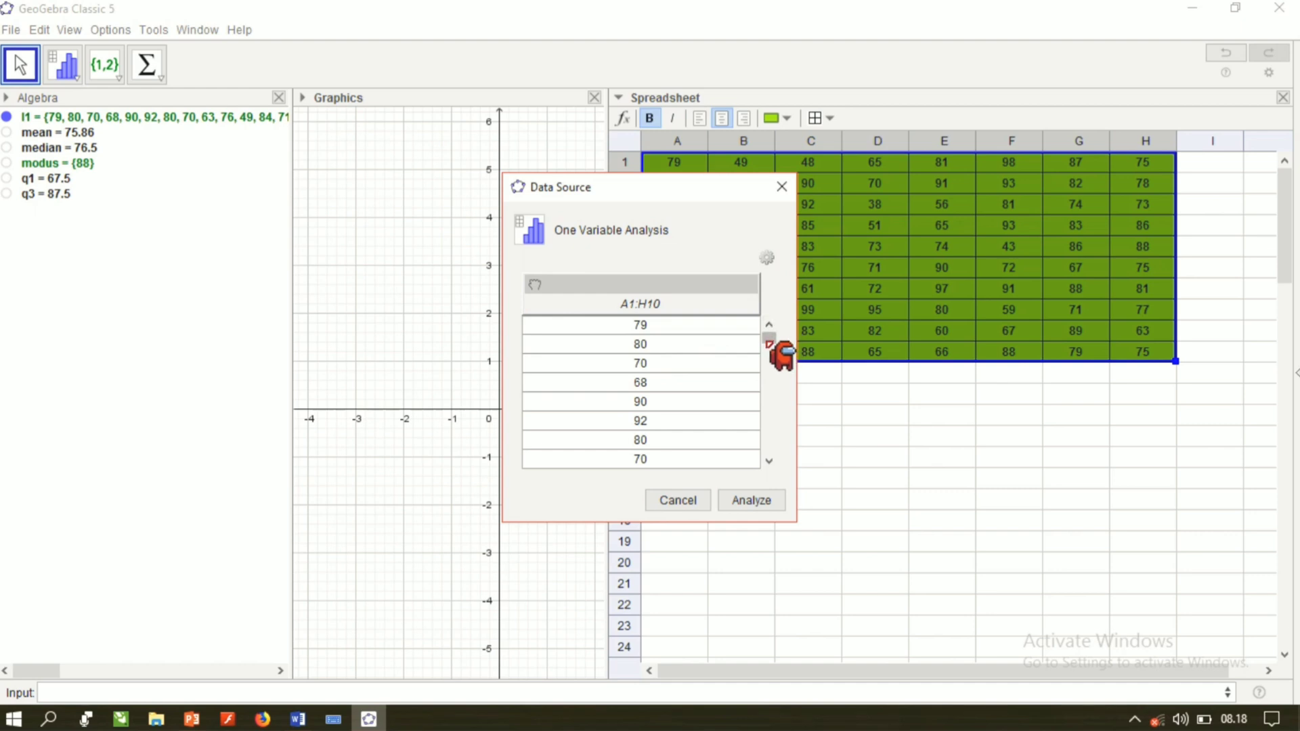
pyautogui.moveTo(769, 338); pyautogui.dragTo(772, 448)
pyautogui.click(748, 502)
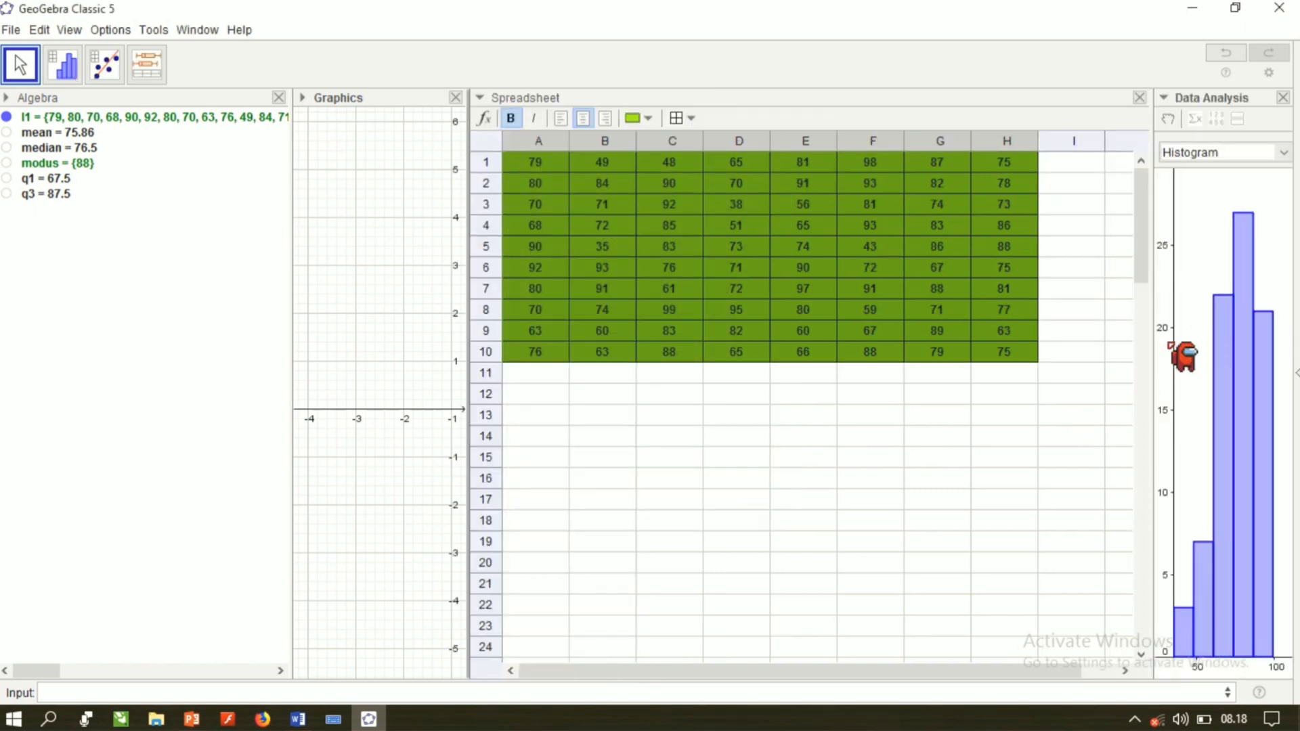
# Step: Widen the Data Analysis view and show the summary statistics table beside the histogram
pyautogui.moveTo(1142, 344); pyautogui.dragTo(851, 357)
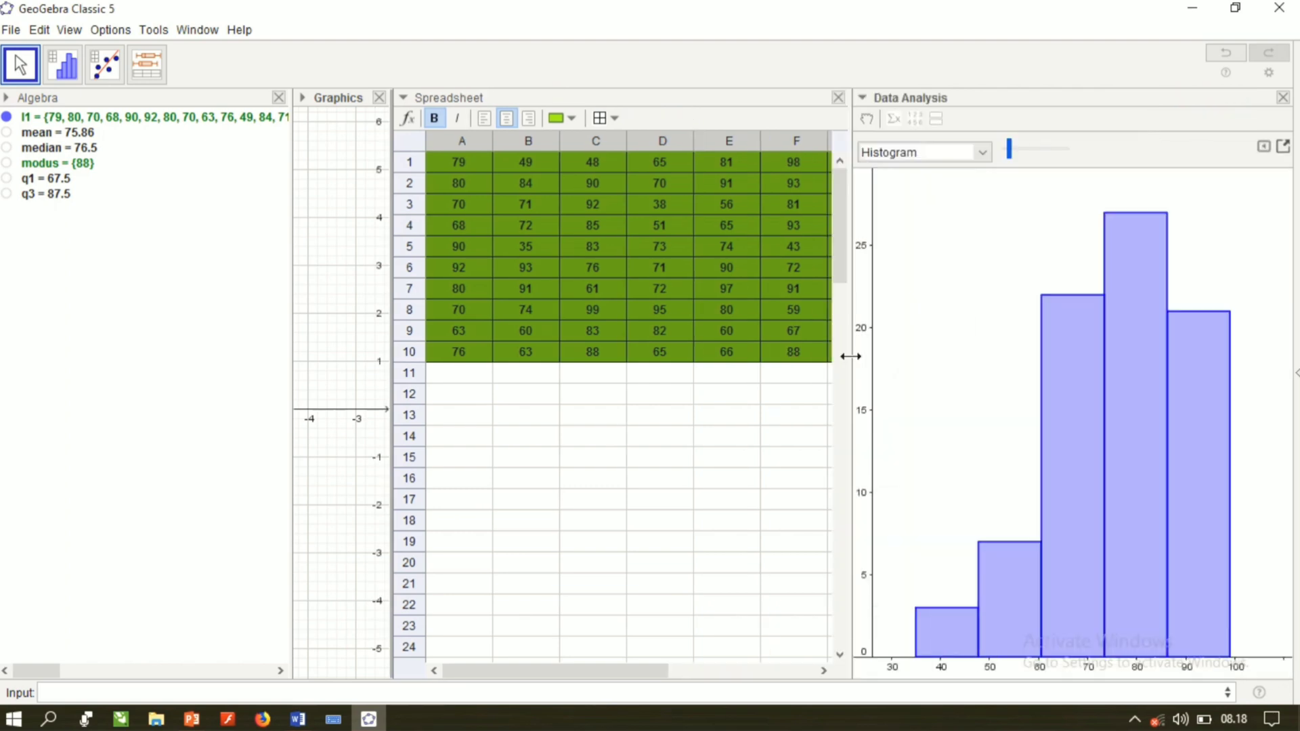
pyautogui.click(894, 121)
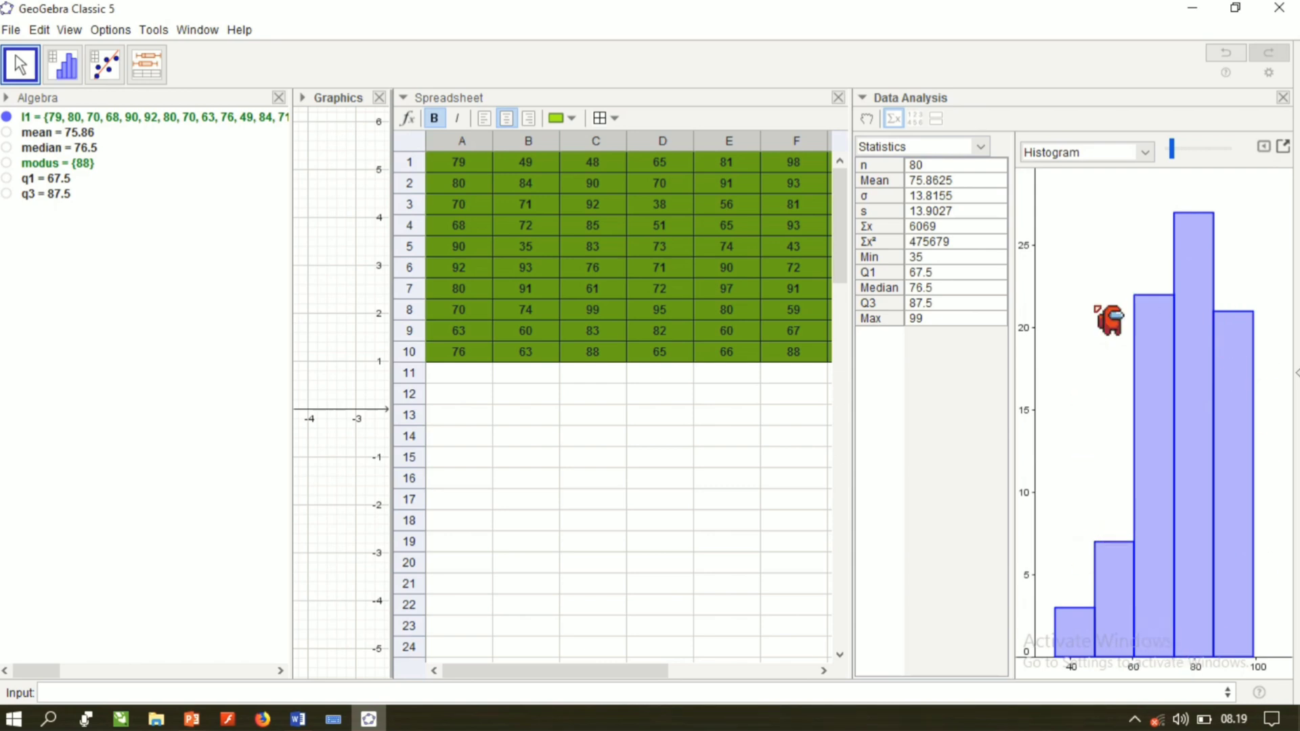
# Step: Add the frequency polygon and the frequency table to the histogram, close its options and look through the table's intervals
pyautogui.click(1263, 147)
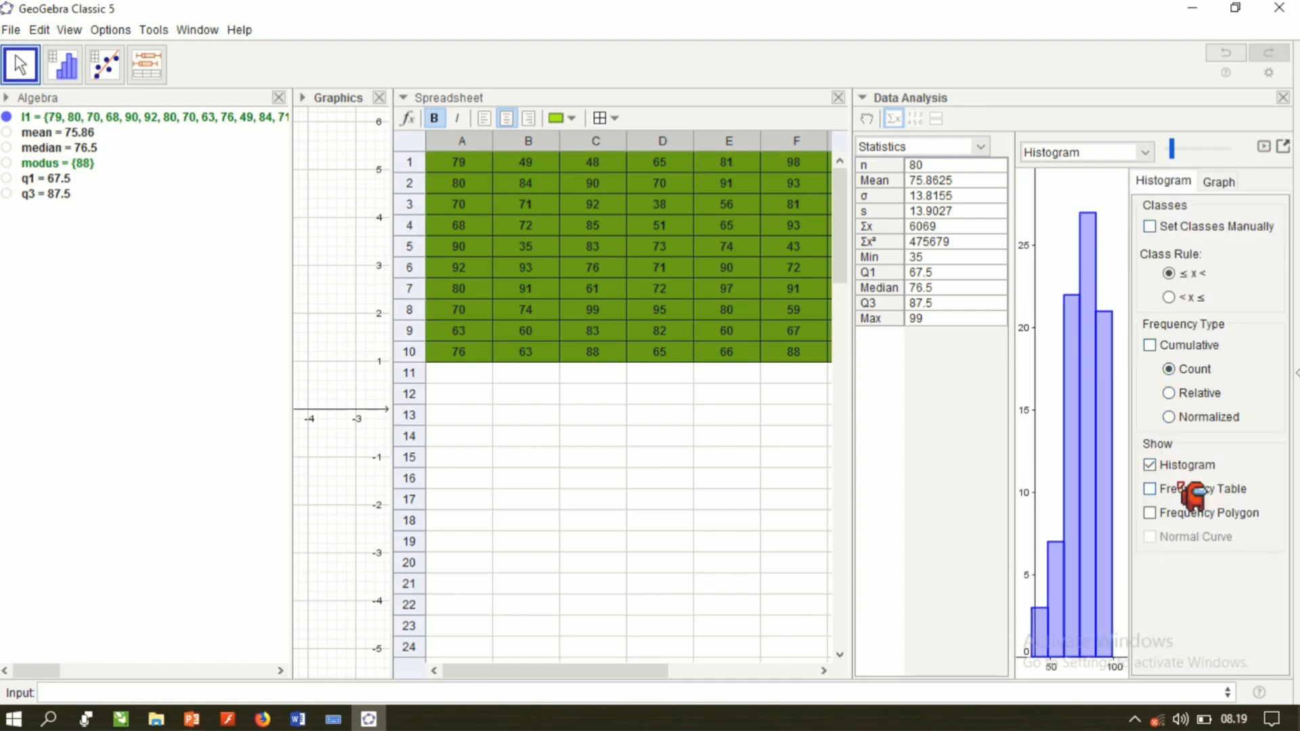
pyautogui.click(1150, 513)
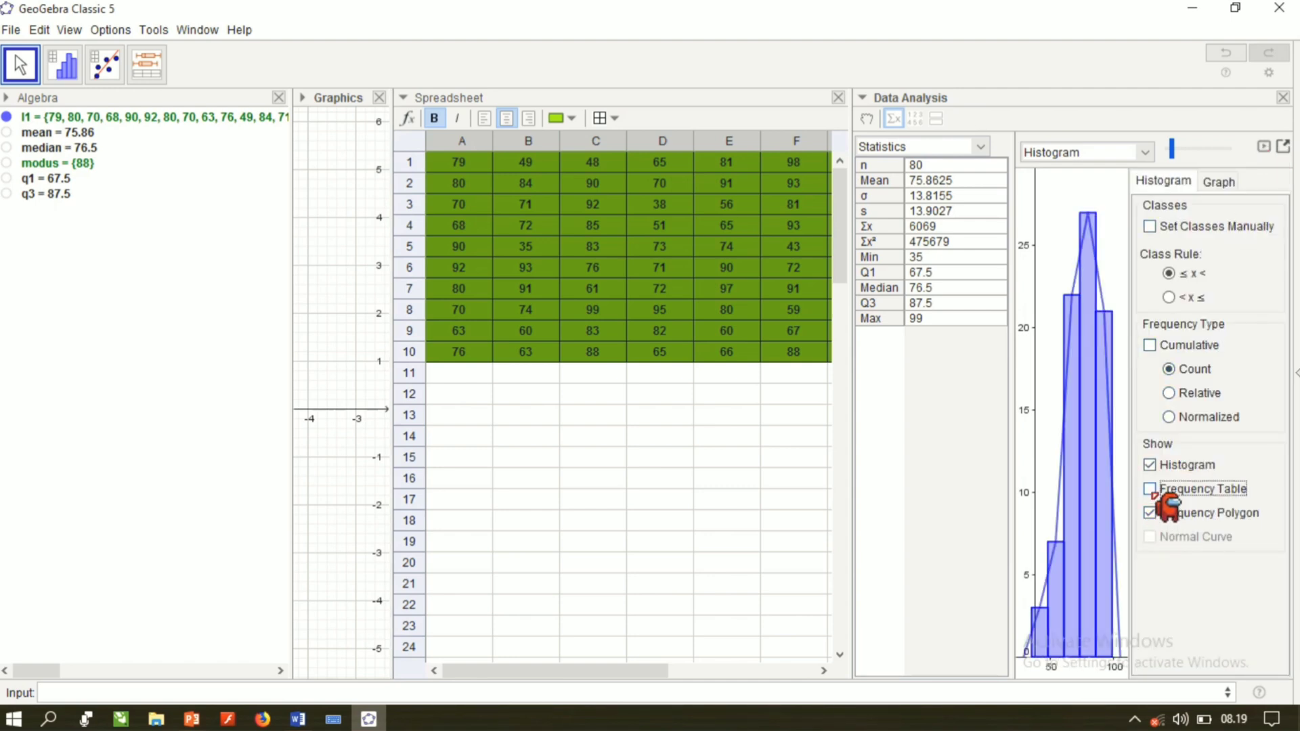
pyautogui.click(1150, 489)
pyautogui.click(1264, 148)
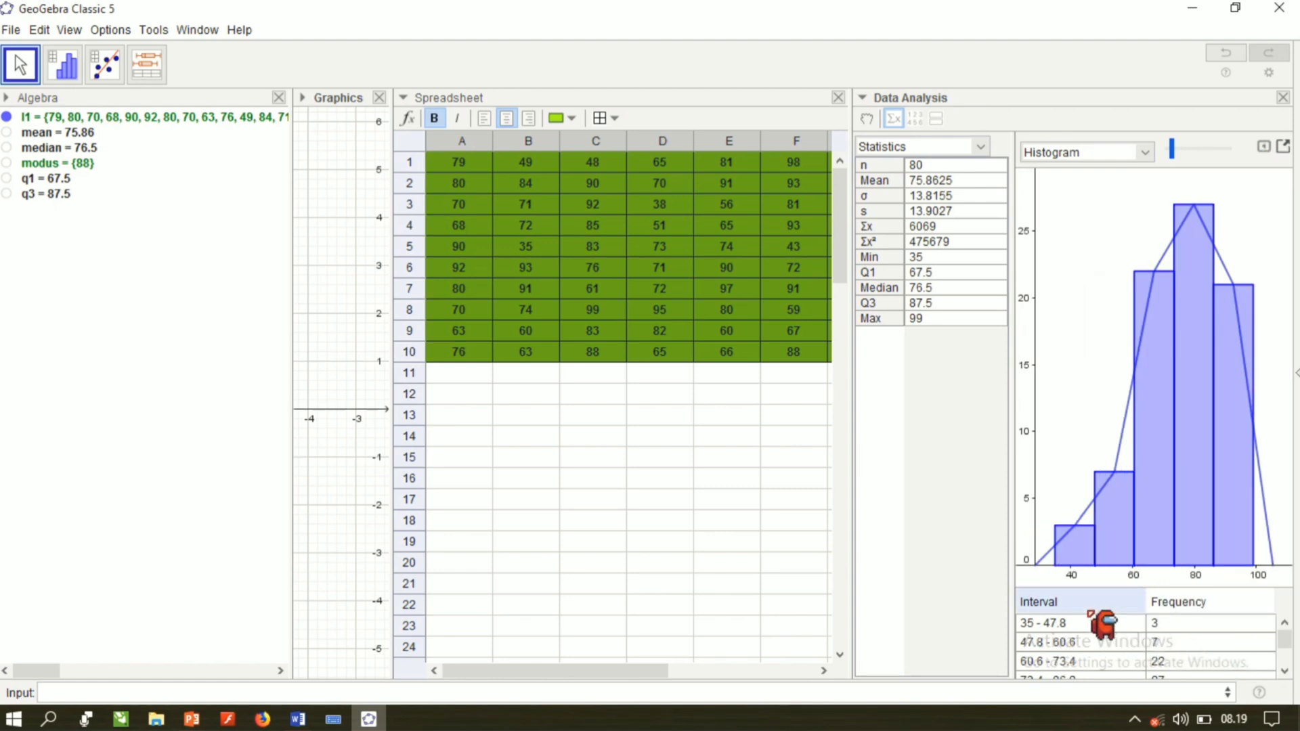
pyautogui.moveTo(1292, 649)
pyautogui.mouseDown()
pyautogui.moveTo(1292, 669)
pyautogui.moveTo(1287, 628)
pyautogui.mouseUp()
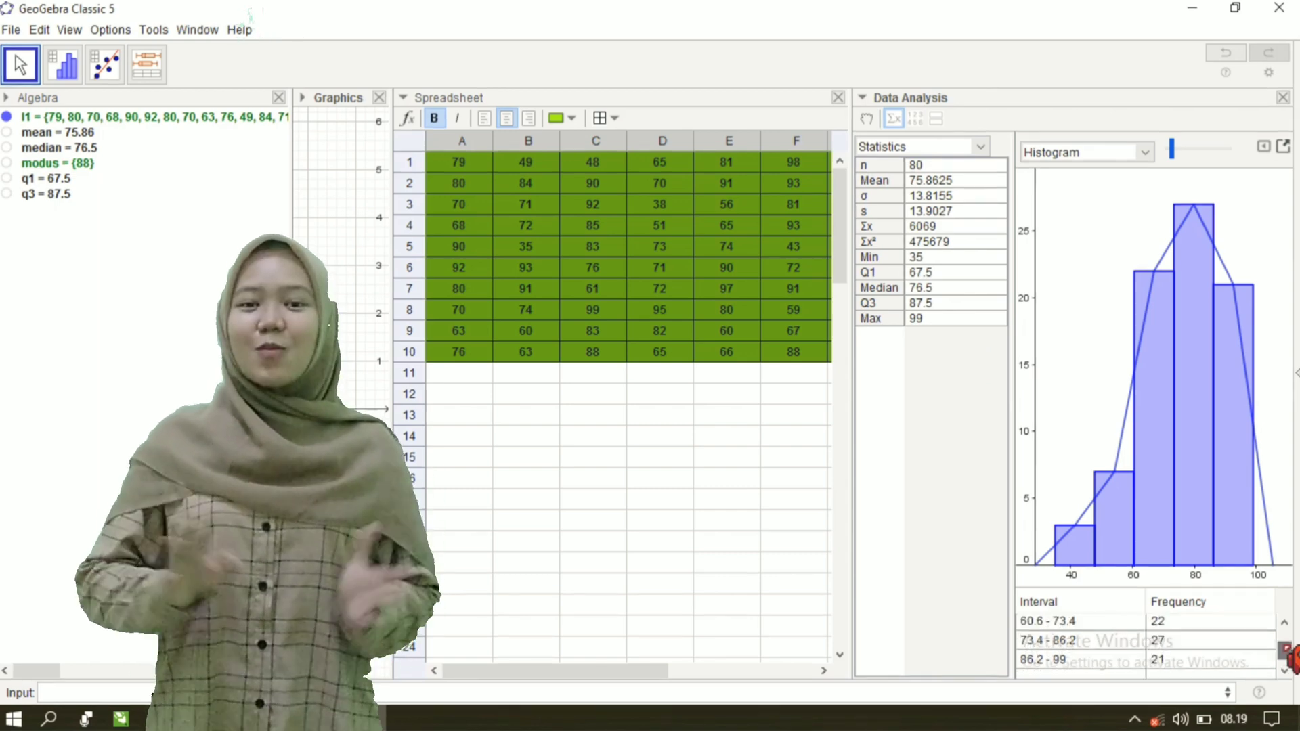
pyautogui.scroll(3, 1286, 640)
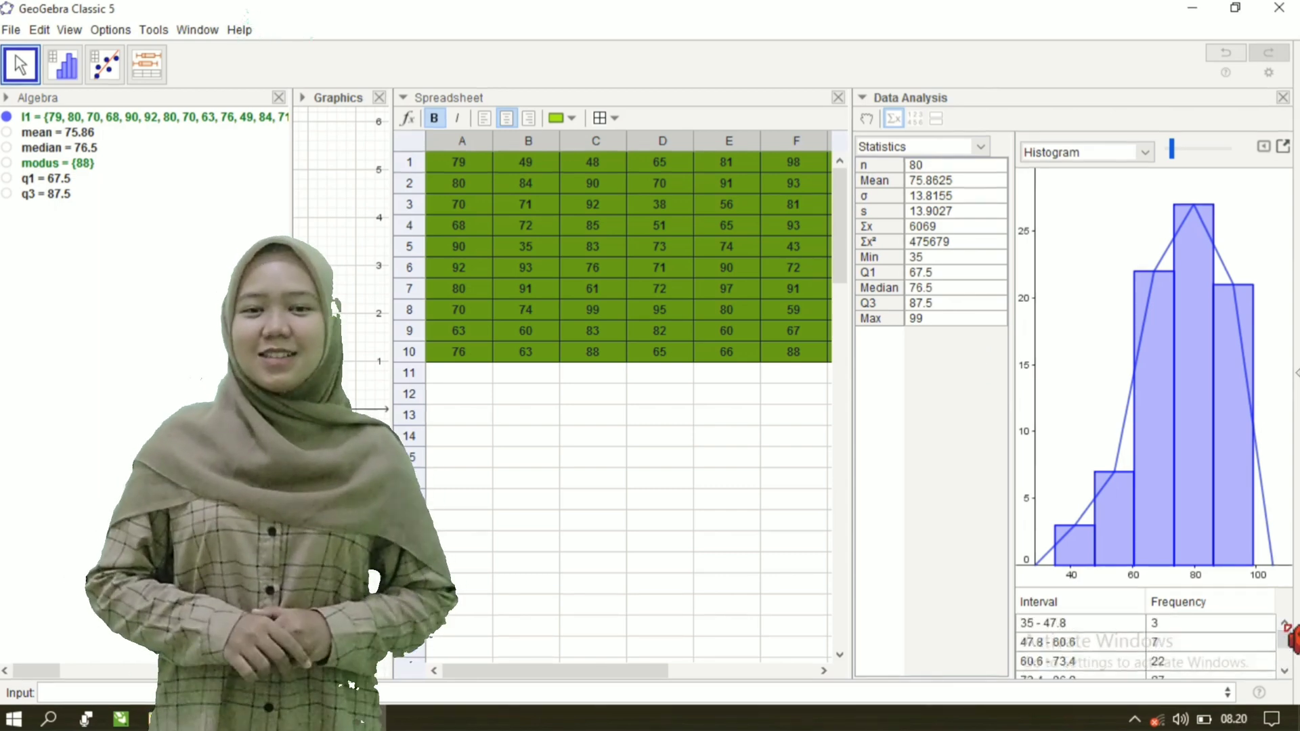